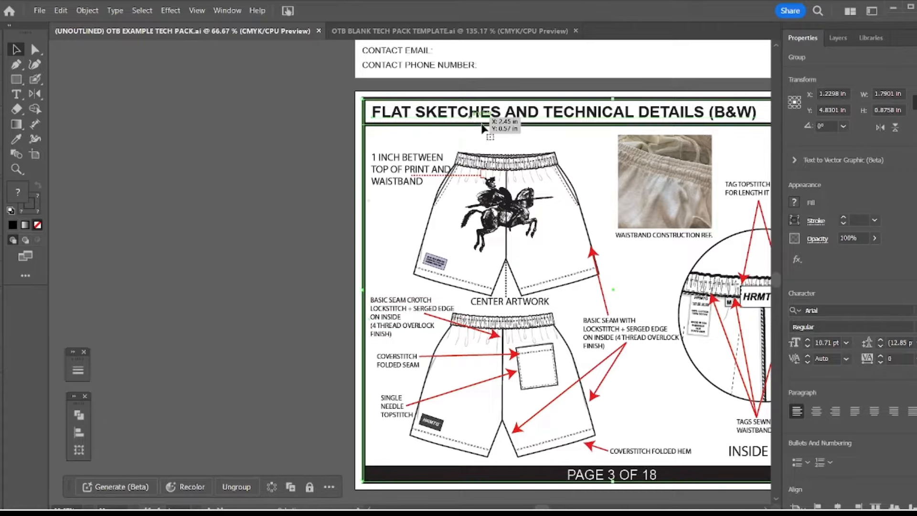
click(449, 147)
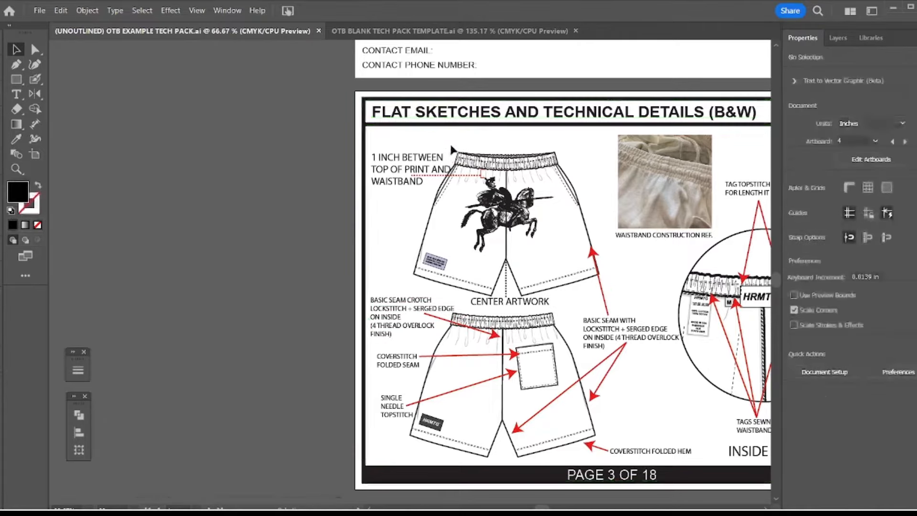
drag(448, 147, 377, 159)
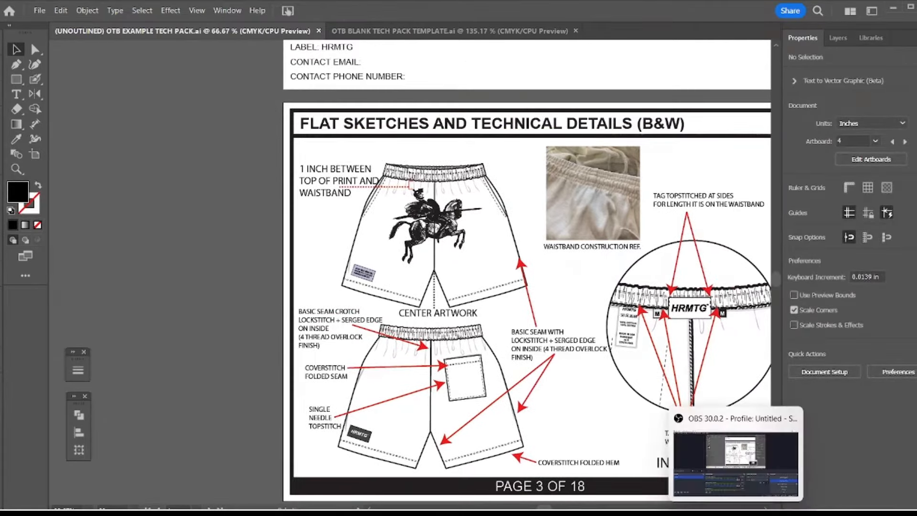
click(734, 472)
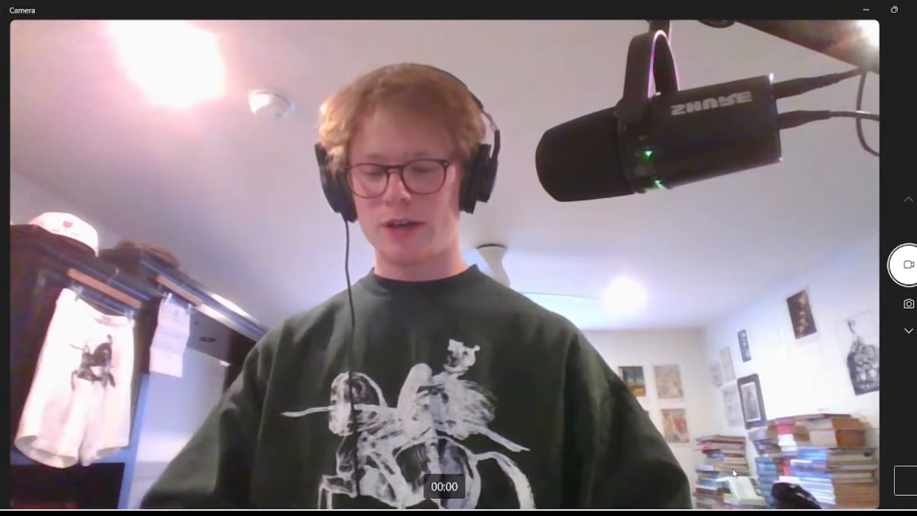
mouse_move(653, 514)
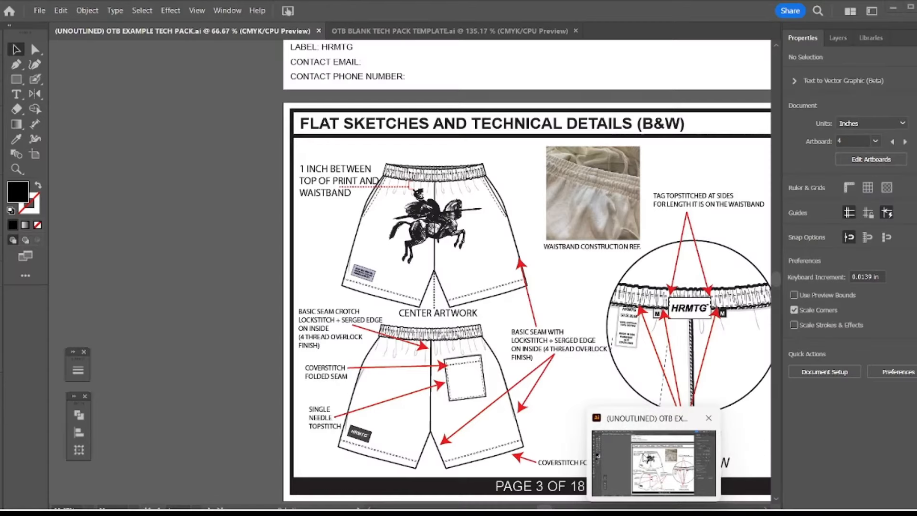
click(645, 458)
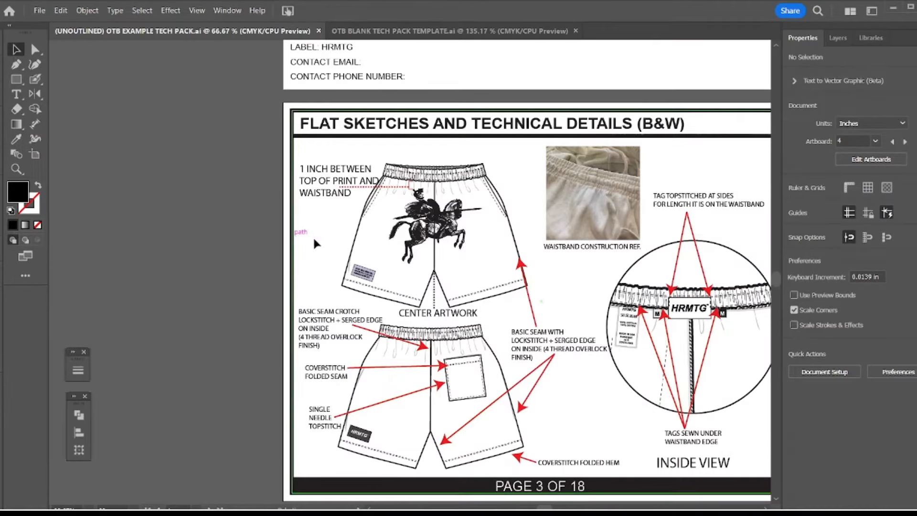
View all pages of the tech pack together as an overview
key(z)
alt+click(363, 249)
alt+click(413, 276)
alt+click(413, 277)
alt+click(413, 276)
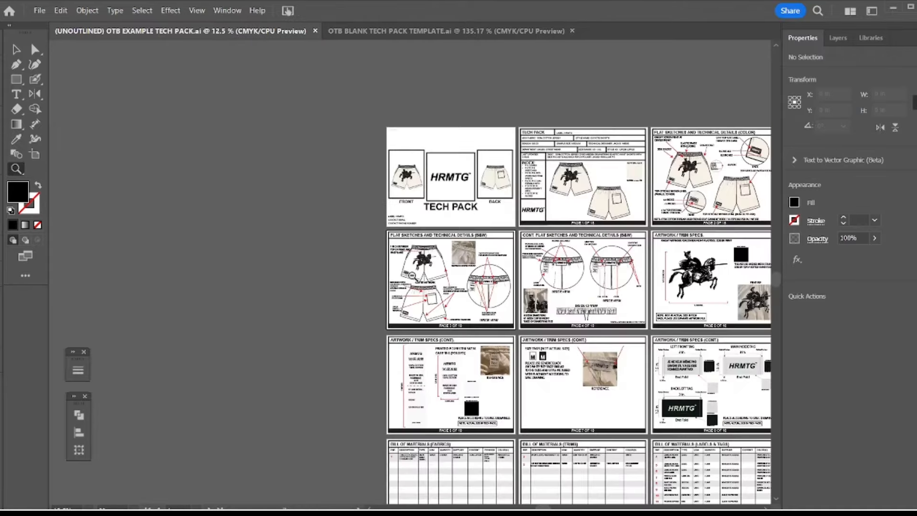
alt+click(413, 276)
drag(469, 266, 402, 186)
alt+click(412, 200)
drag(473, 255, 457, 147)
key(v)
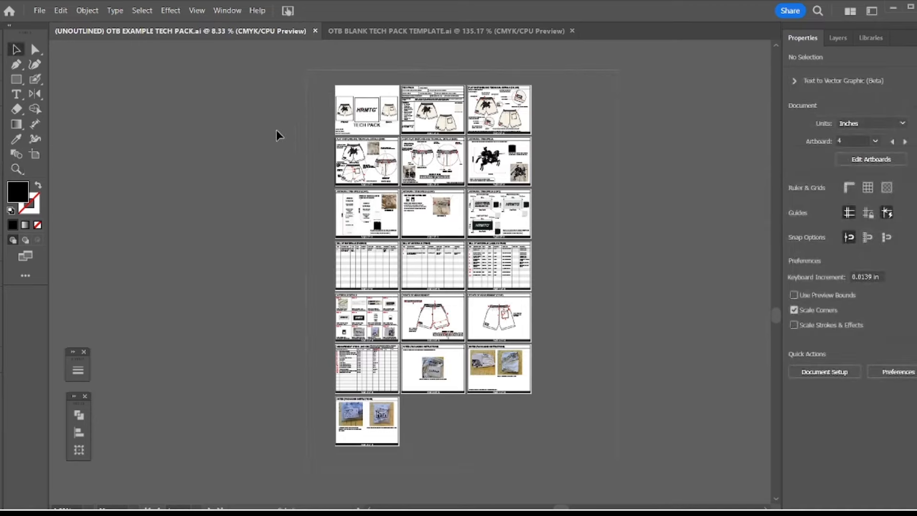
key(ctrl+a)
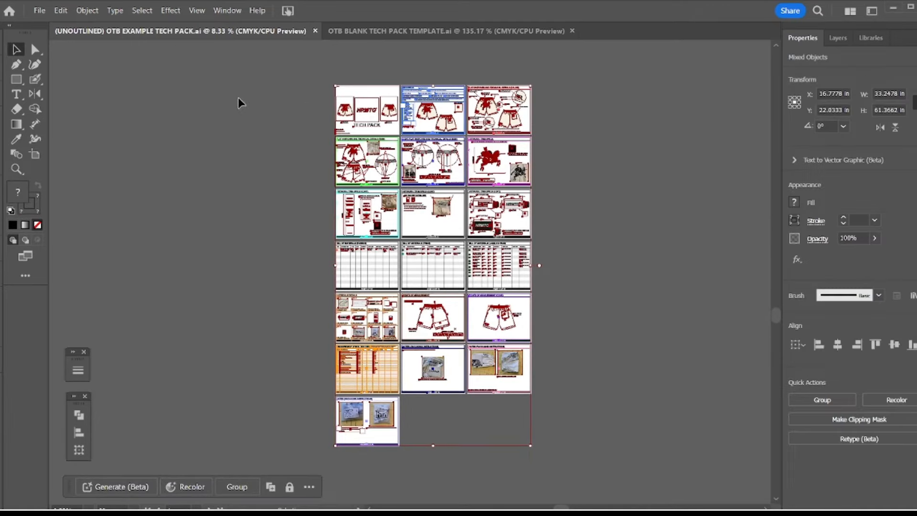
click(88, 11)
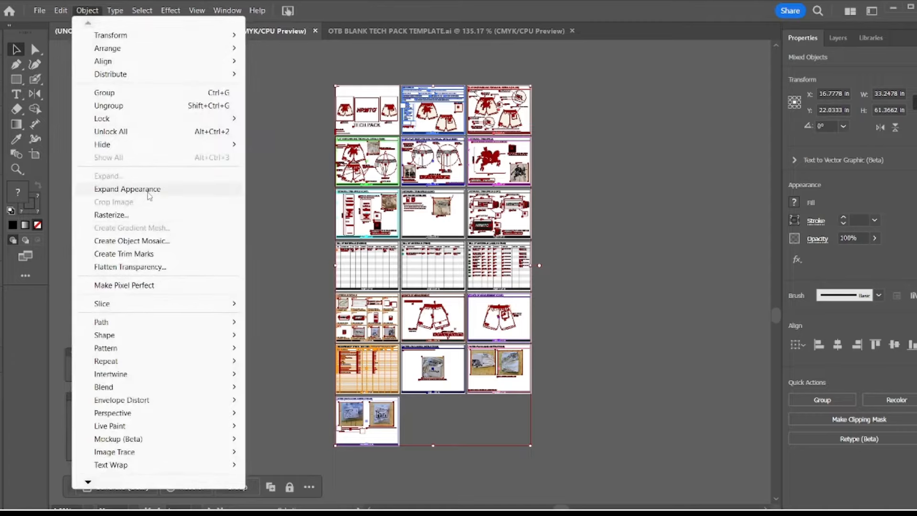
click(316, 218)
click(317, 213)
Examine the flat sketch and artwork/trim spec pages, ending on the black-and-white technical details of page 3
key(z)
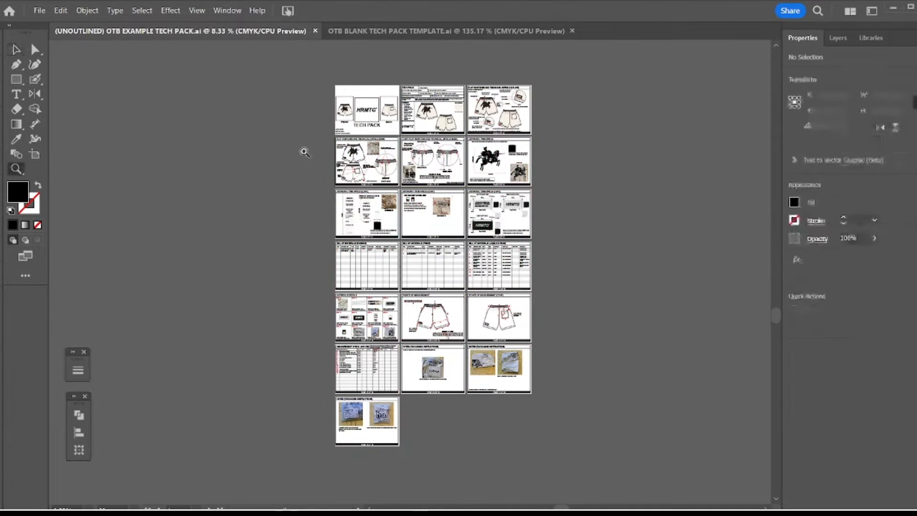
drag(416, 266, 423, 306)
key(space)
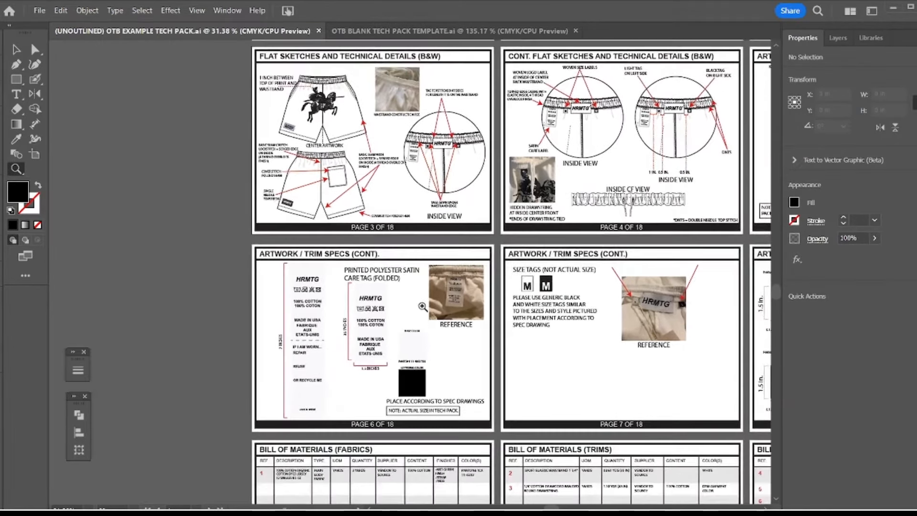
drag(423, 259, 381, 298)
alt+click(420, 248)
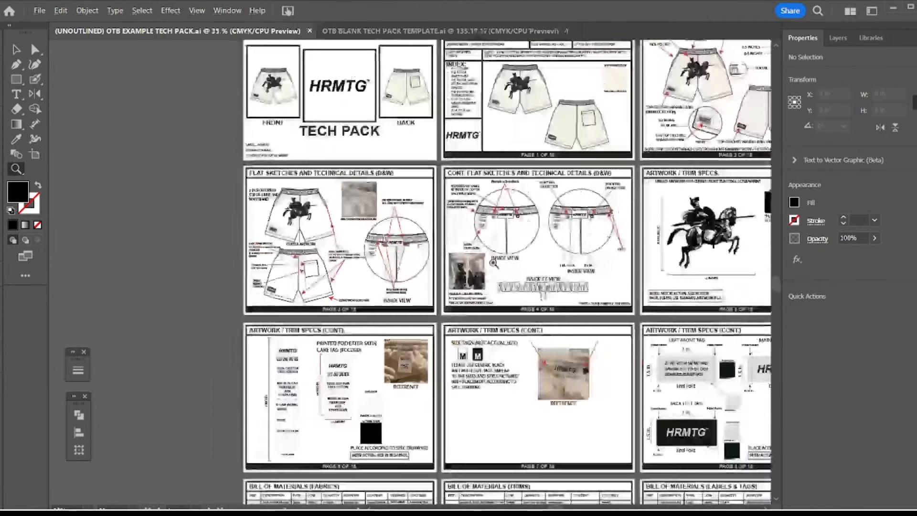
drag(521, 260, 468, 253)
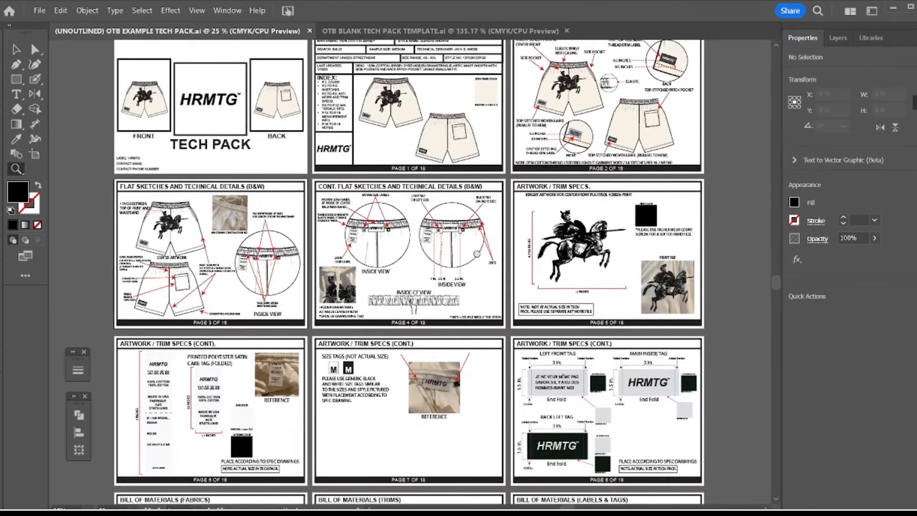
drag(159, 260, 291, 215)
click(308, 231)
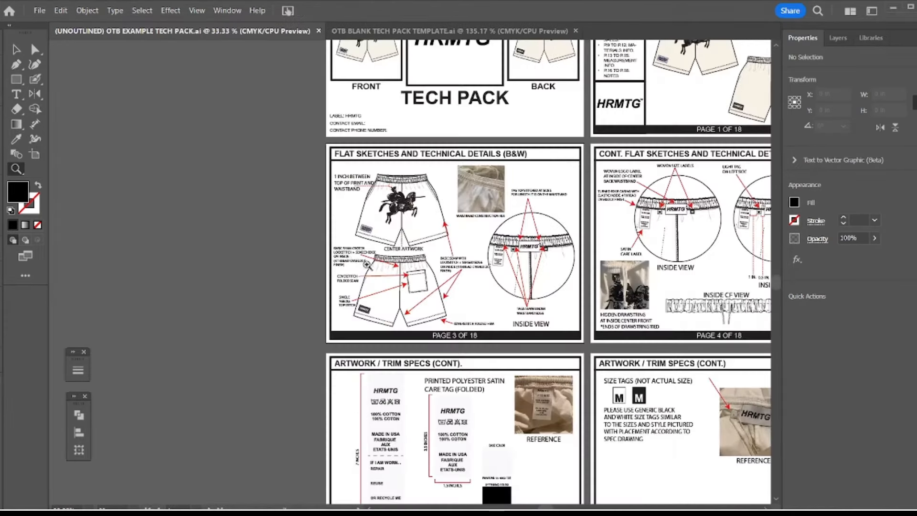
click(365, 264)
drag(453, 276, 394, 267)
click(391, 266)
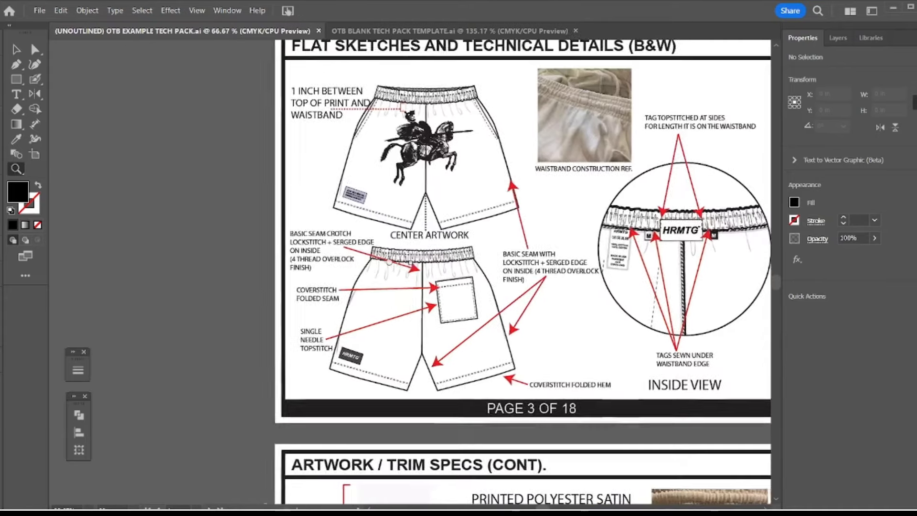
alt+click(386, 255)
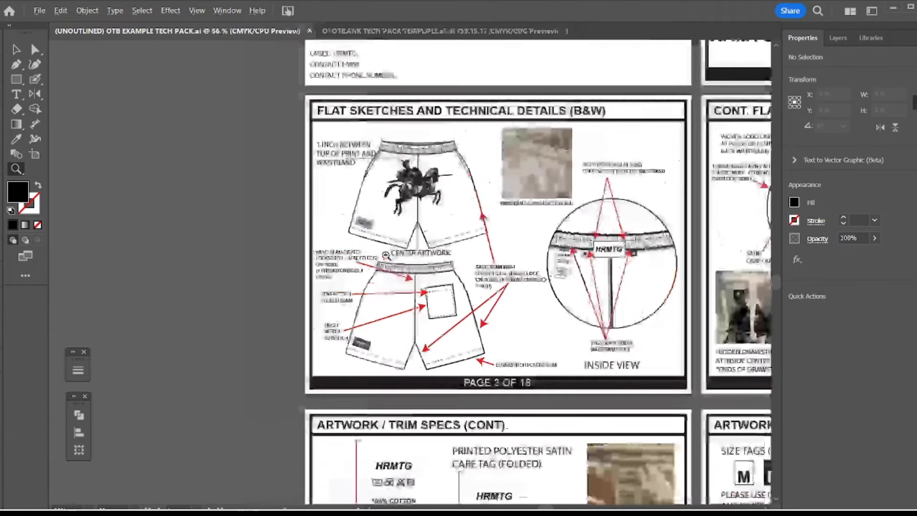
drag(375, 255, 334, 255)
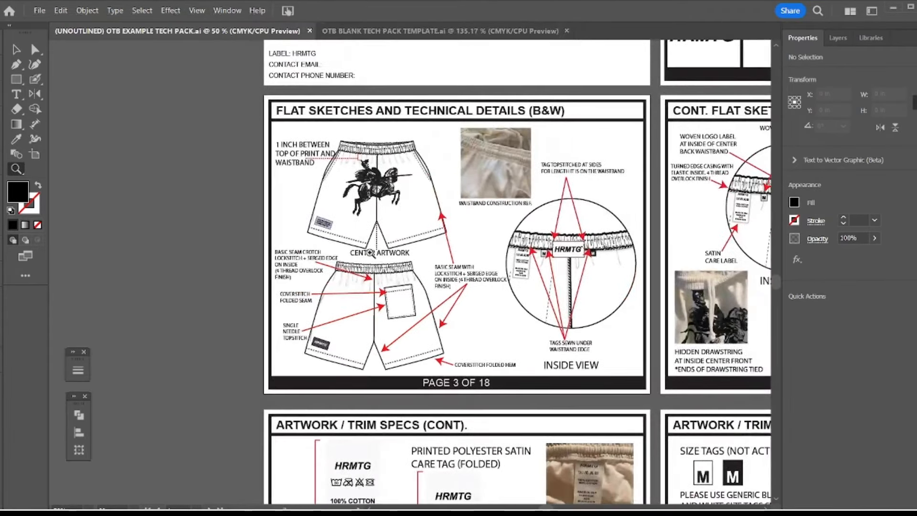
Draw a square about 1.77 in wide on the canvas beside page 3 and swap its fill and stroke for a black outline
key(m)
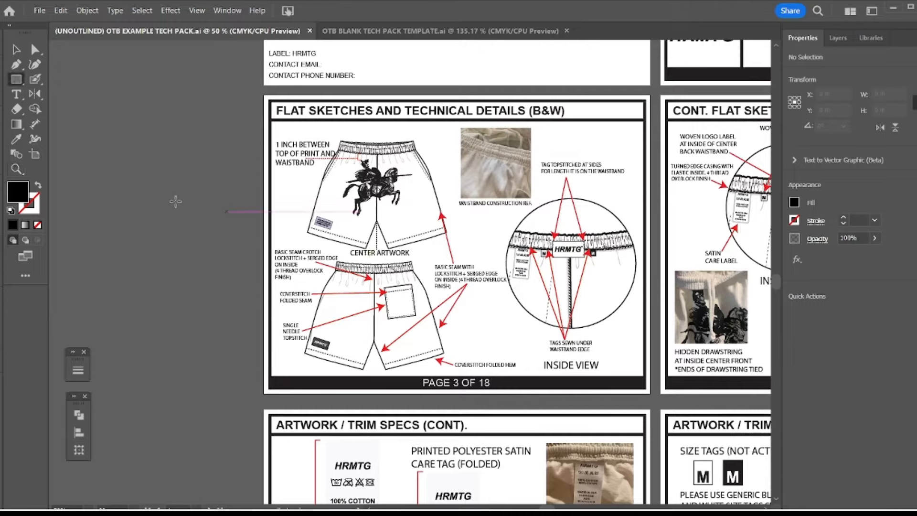
drag(161, 198, 222, 255)
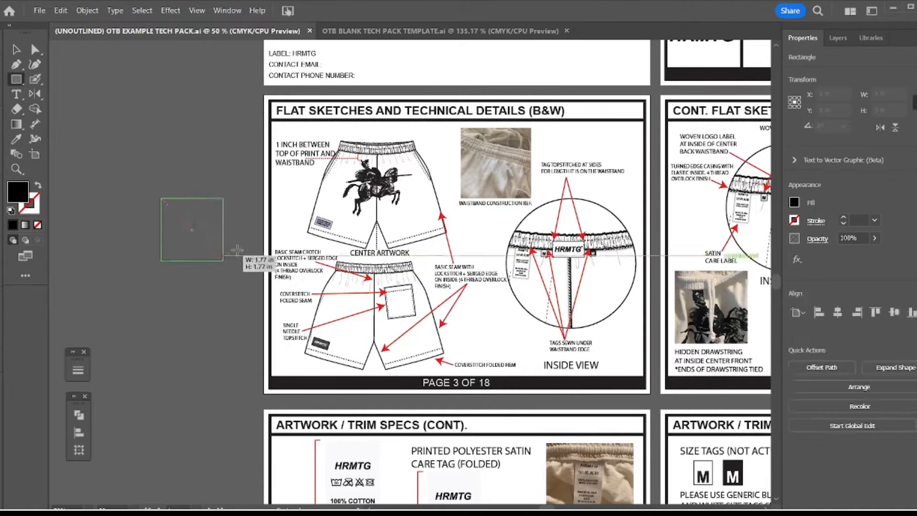
key(shift+x)
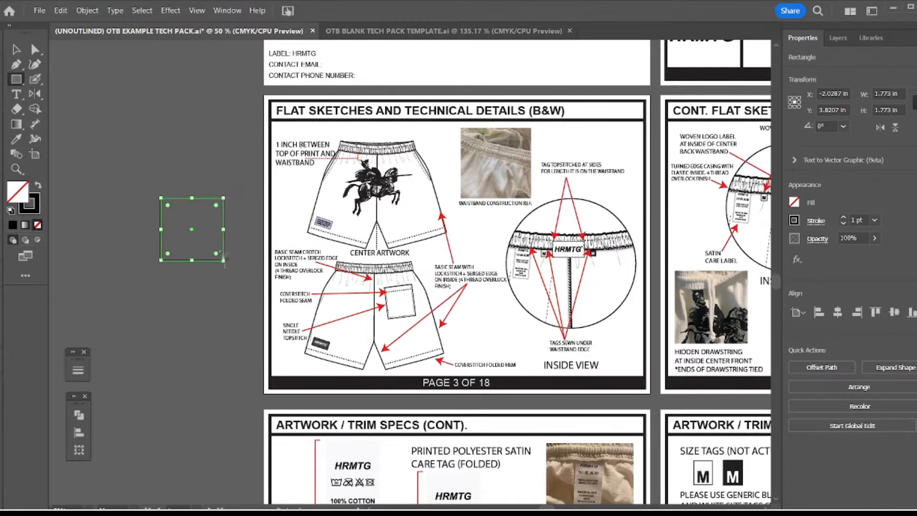
Swap the square's fill and stroke again to give it a solid black fill without an outline
key(z)
click(326, 237)
click(326, 237)
drag(396, 269, 245, 192)
key(v)
click(412, 259)
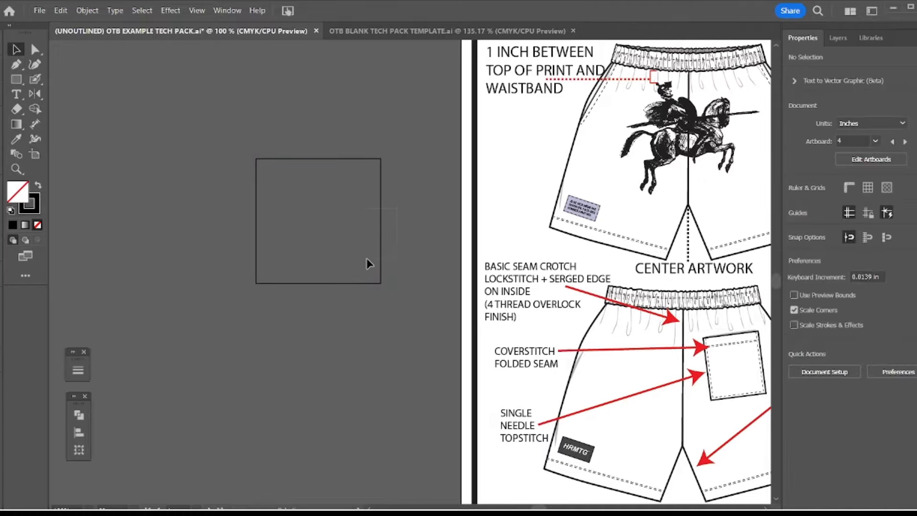
click(381, 264)
key(shift+x)
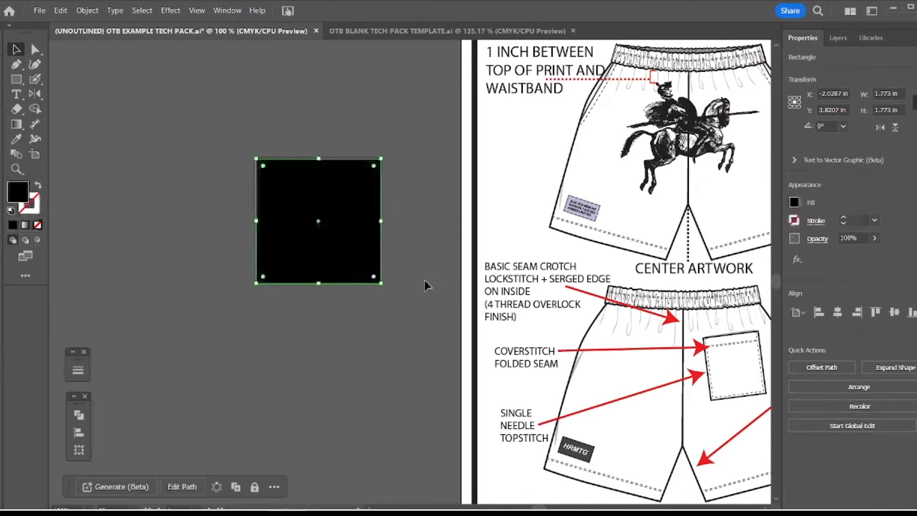
click(390, 260)
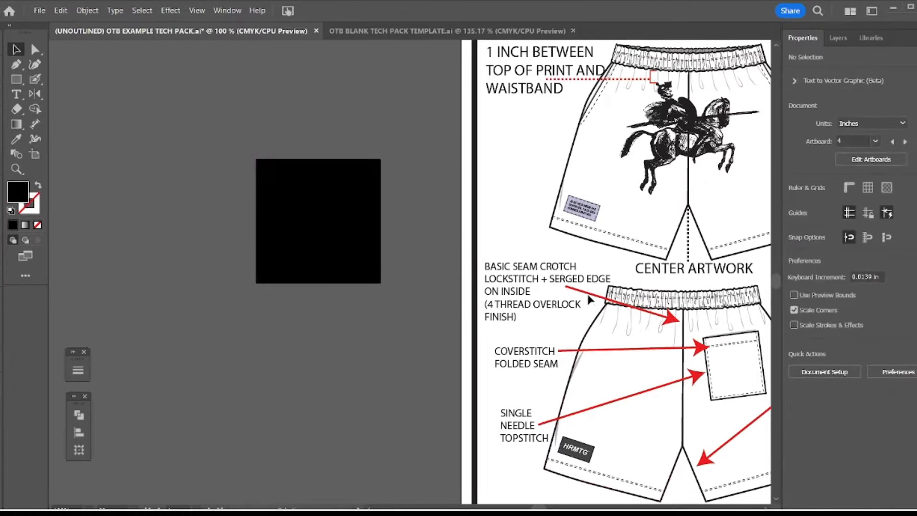
Draw a horizontal red 2 pt line below the black square with the Pen tool, matching the existing callout arrows' stroke
key(p)
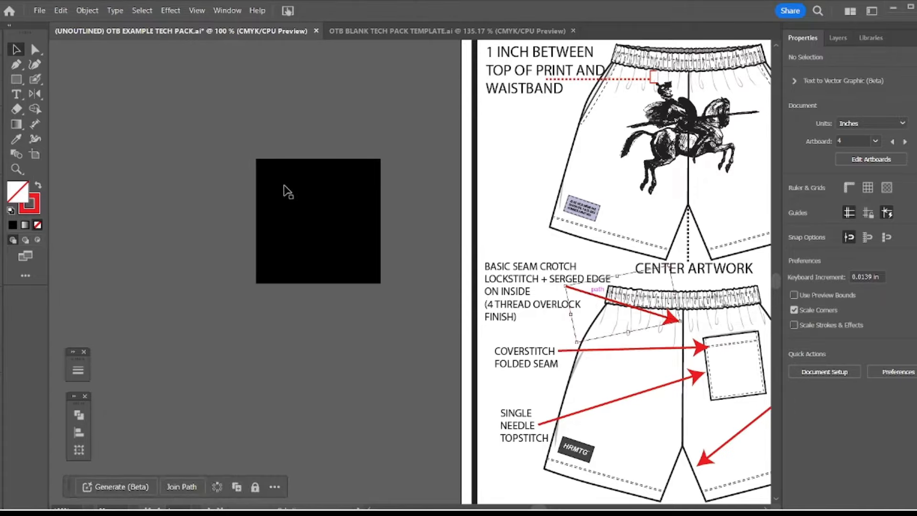
click(247, 327)
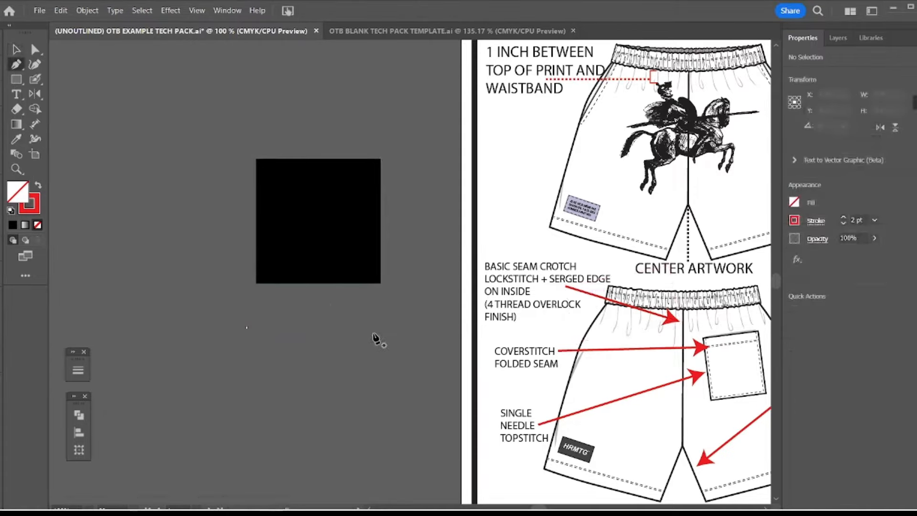
click(399, 327)
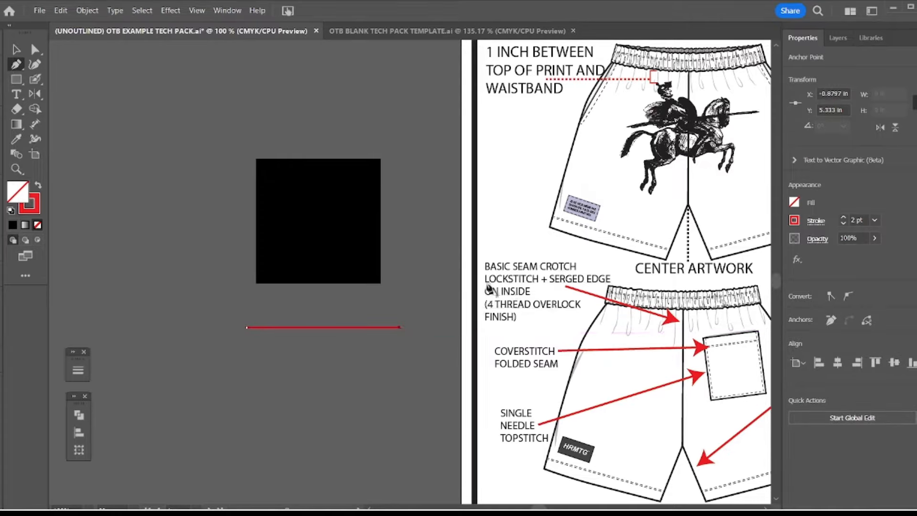
Add the Arrow 1 arrowhead to both ends of the red line through its stroke settings
click(795, 220)
click(74, 353)
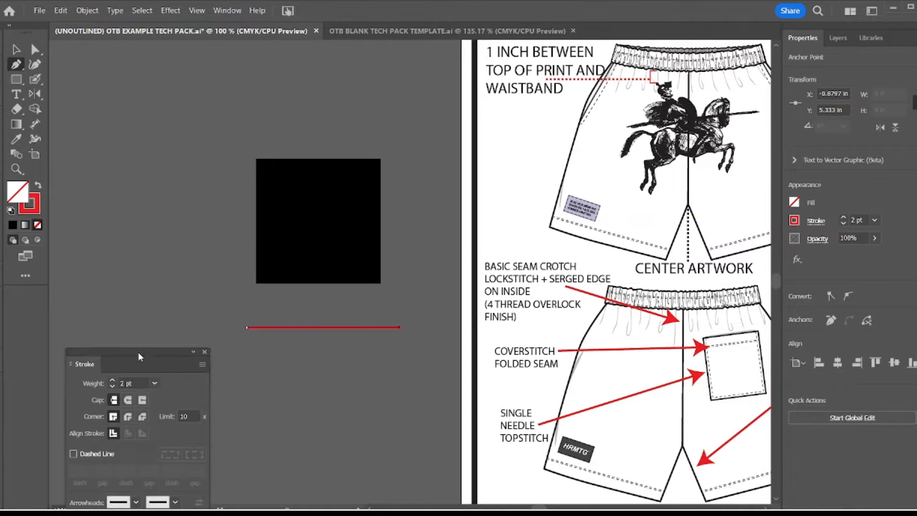
mouse_move(139, 354)
mouse_down()
mouse_move(138, 129)
mouse_move(128, 70)
mouse_move(136, 80)
mouse_up()
click(134, 226)
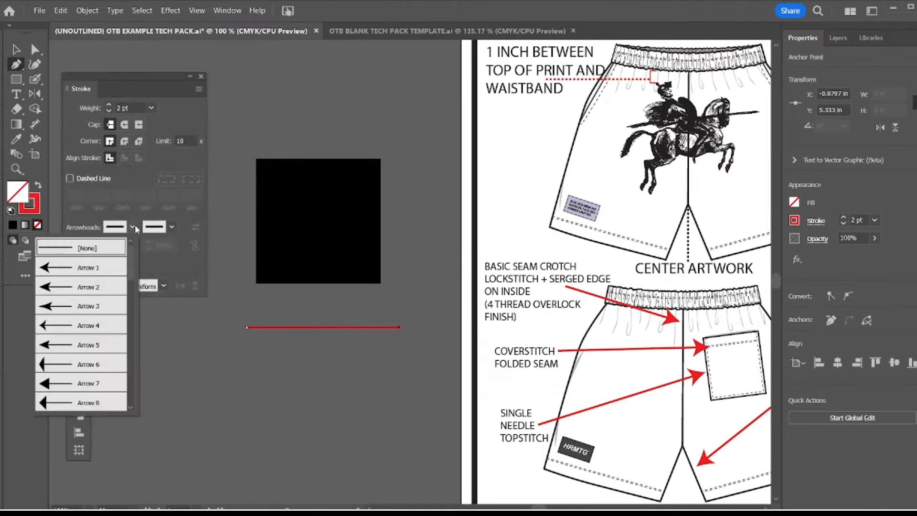
click(99, 265)
click(171, 228)
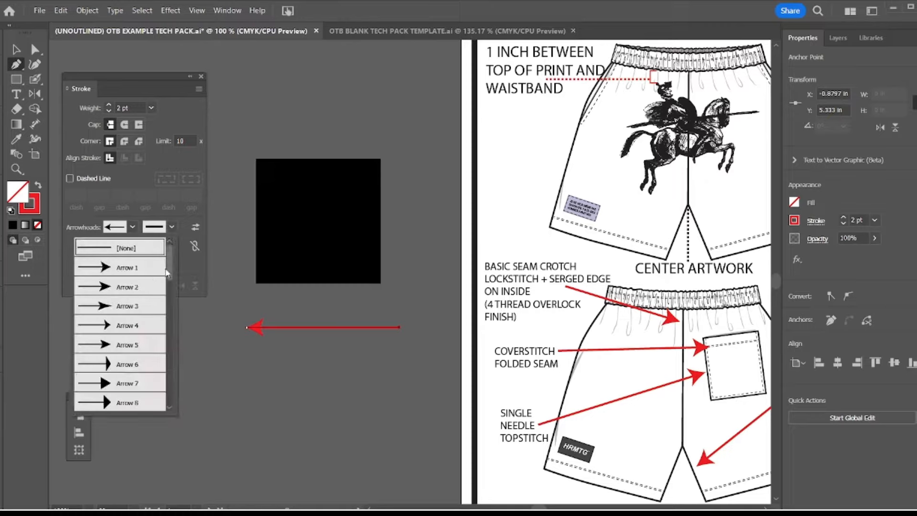
click(137, 270)
Browse the other arrowhead styles for the red line's start without choosing one, and clear the selection
click(132, 227)
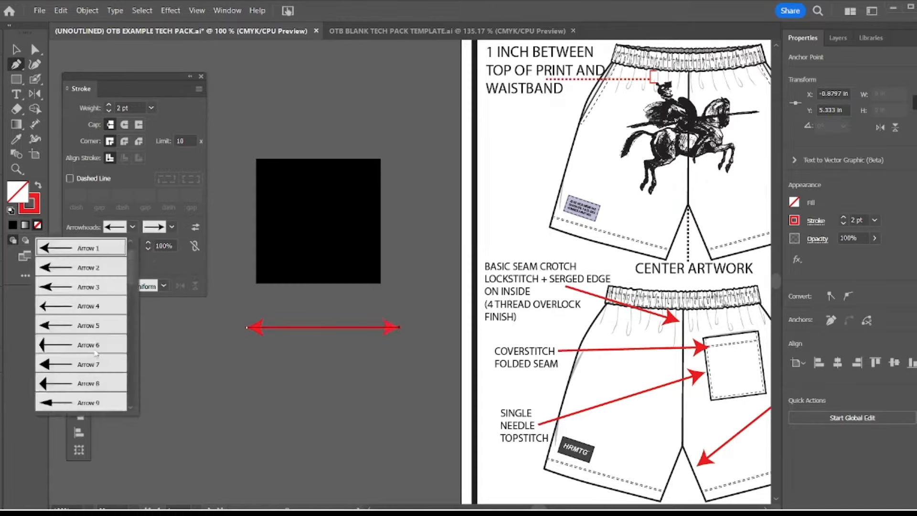
scroll(95, 353, down, 6)
scroll(73, 292, up, 4)
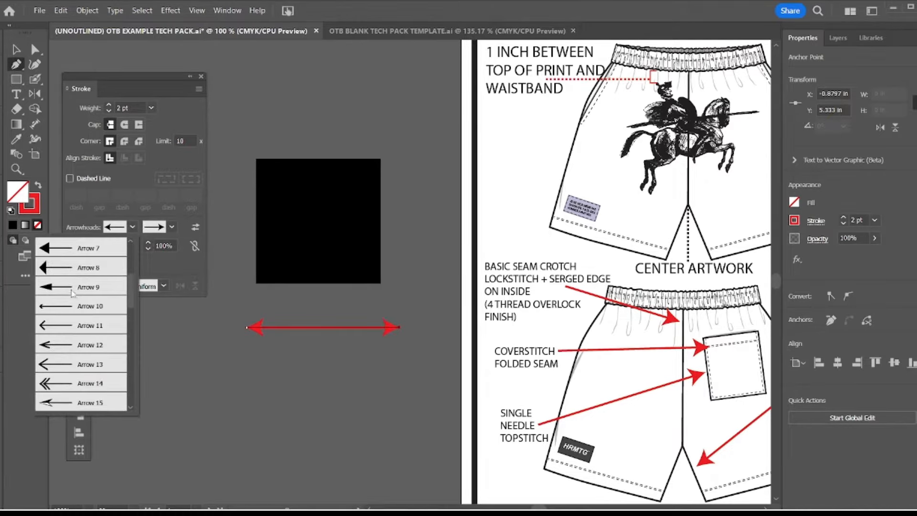
scroll(78, 277, up, 3)
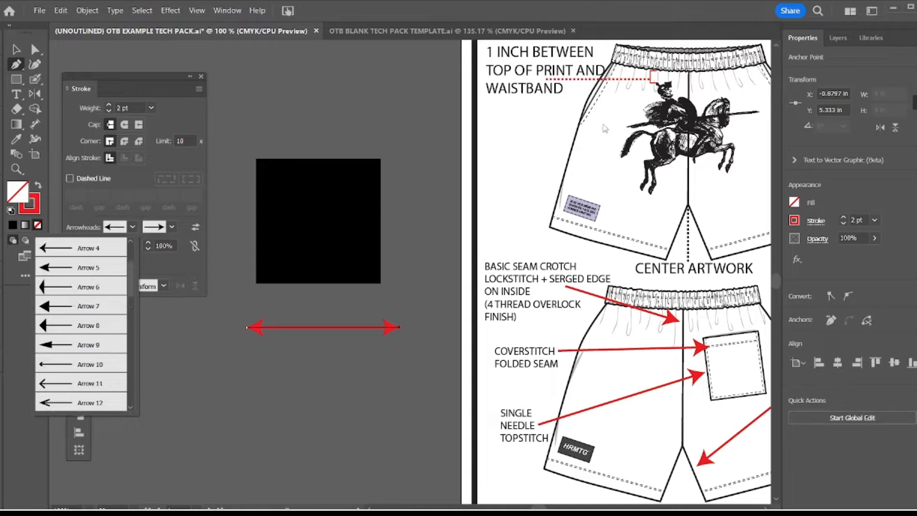
click(424, 175)
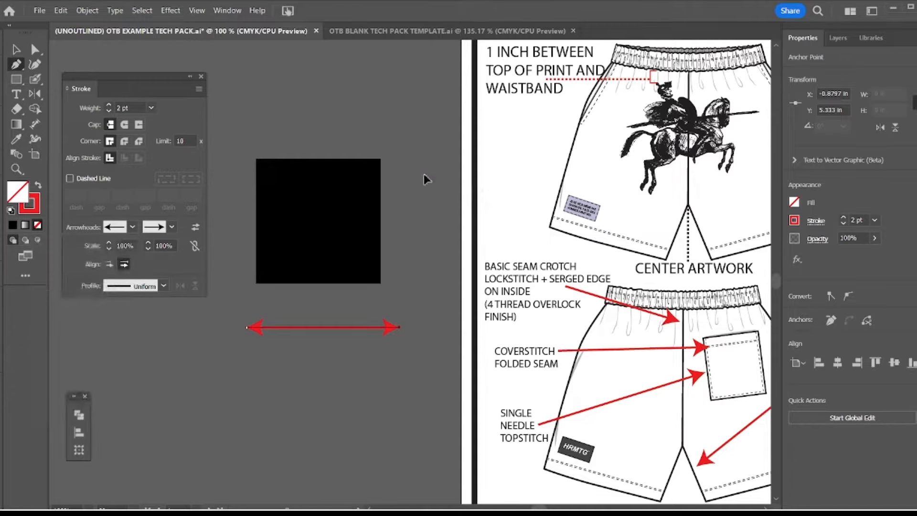
key(v)
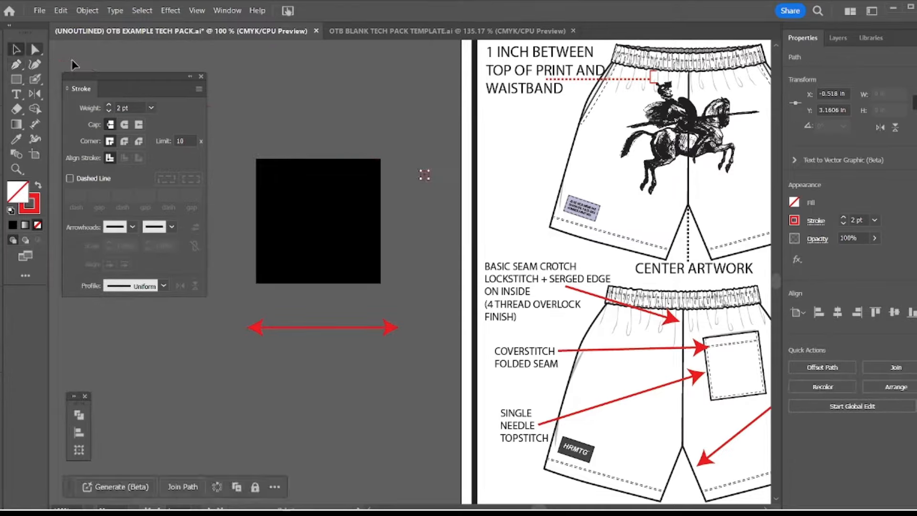
click(377, 140)
key(z)
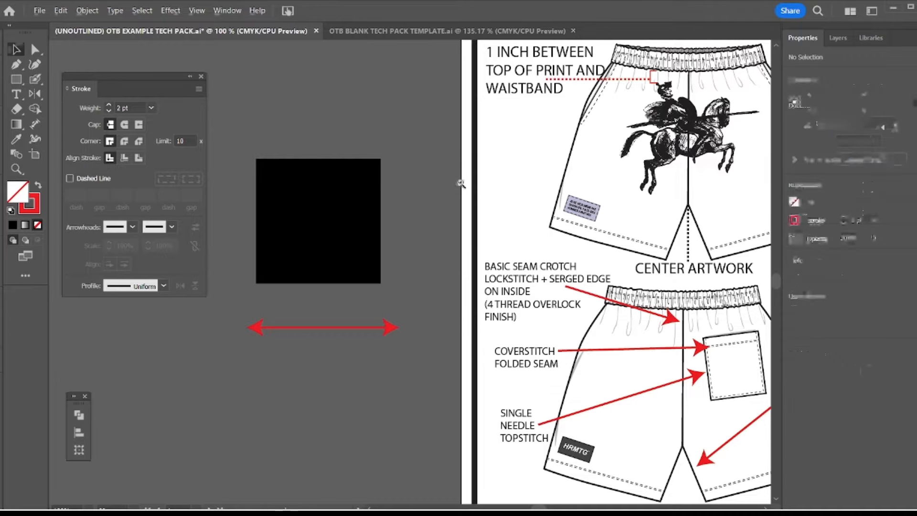
Examine the red callout arrows and construction notes on the page 3 flat sketches of the shorts
alt+click(460, 183)
alt+click(464, 238)
drag(523, 299, 413, 228)
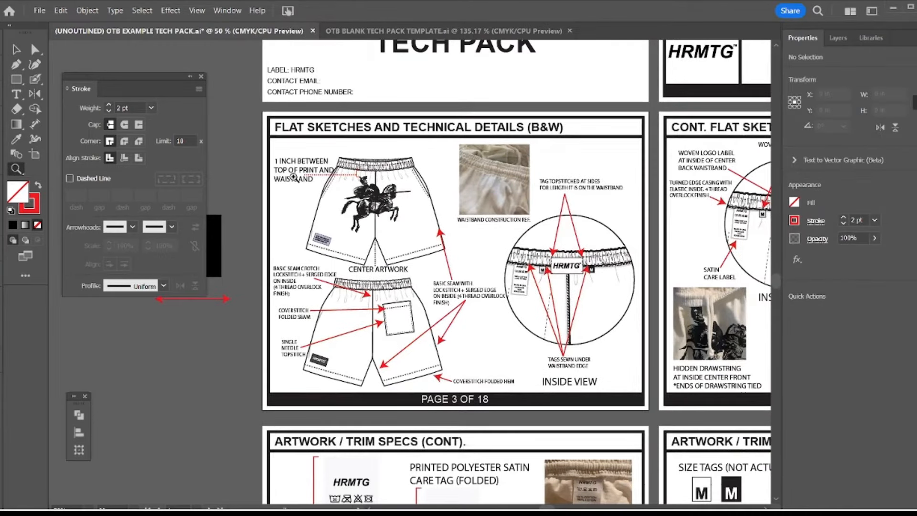
drag(511, 170, 546, 193)
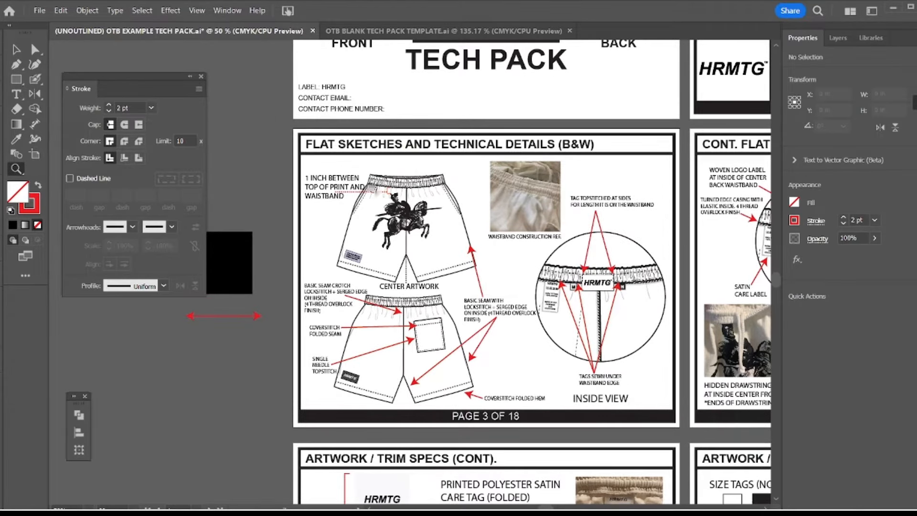
drag(372, 190, 352, 180)
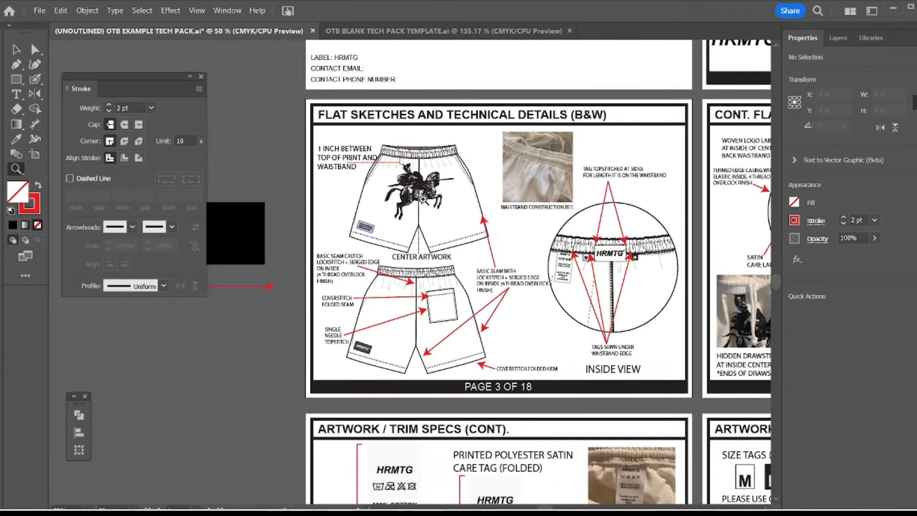
drag(439, 234, 460, 233)
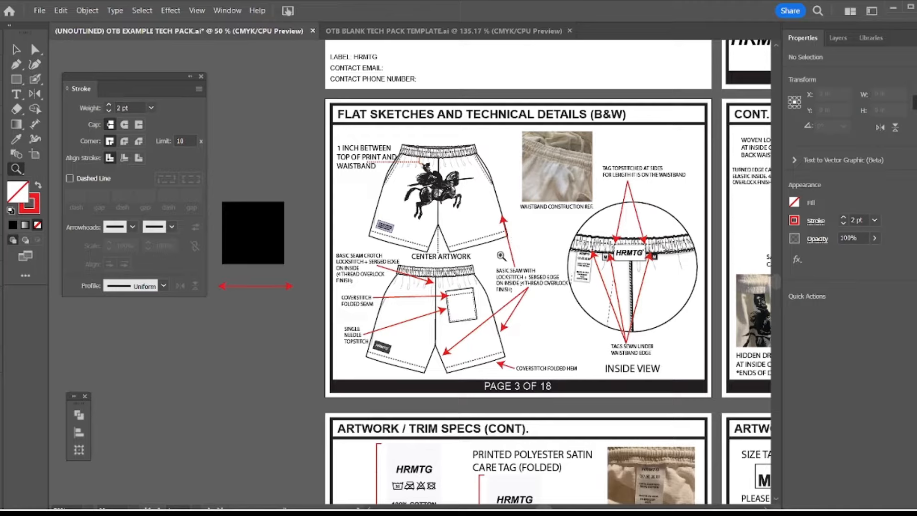
drag(289, 268, 370, 278)
Save the appearance of the double-headed red line below the black square as a new graphic style
click(359, 271)
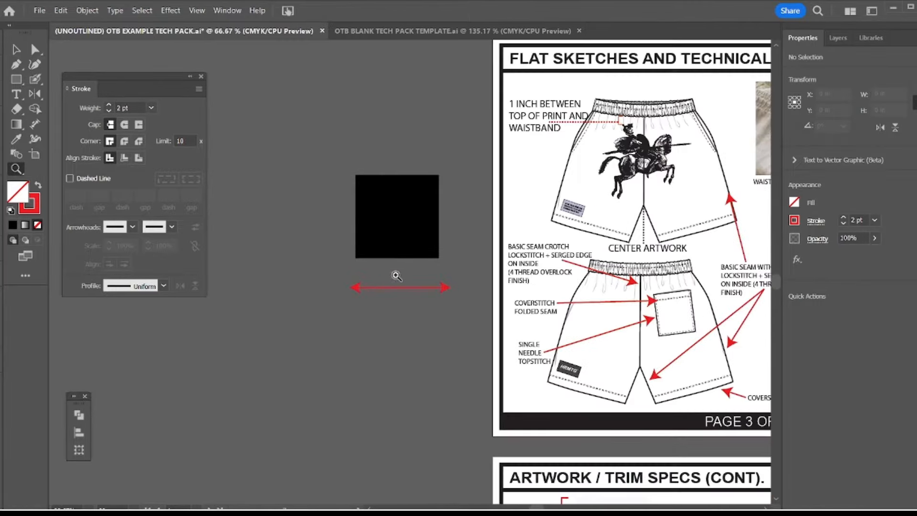
click(397, 274)
key(v)
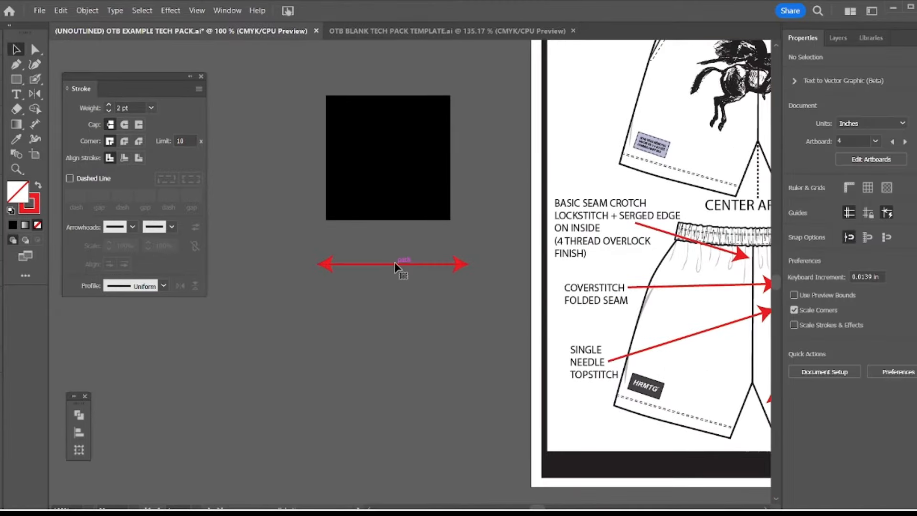
click(394, 264)
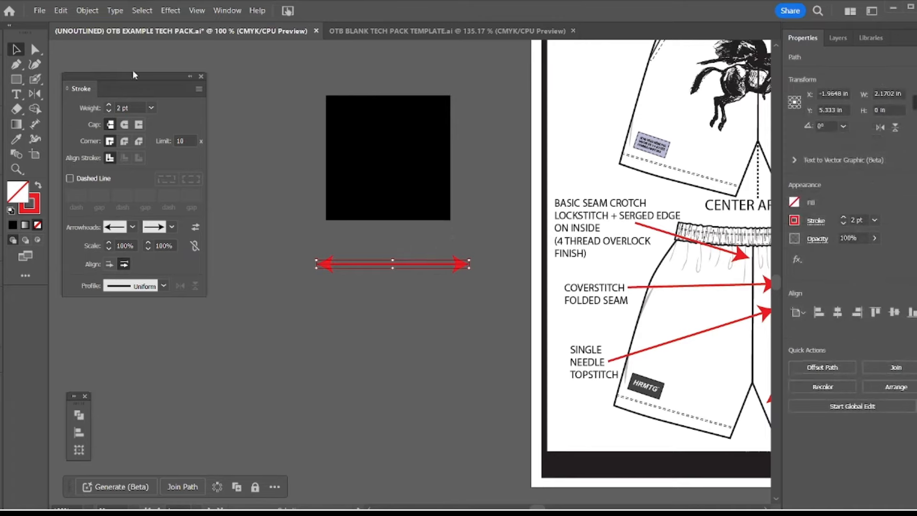
click(225, 10)
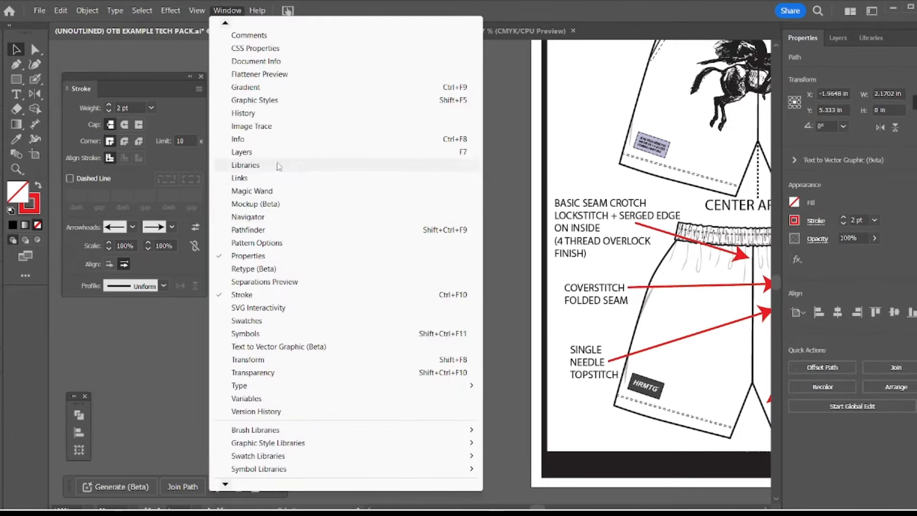
click(262, 101)
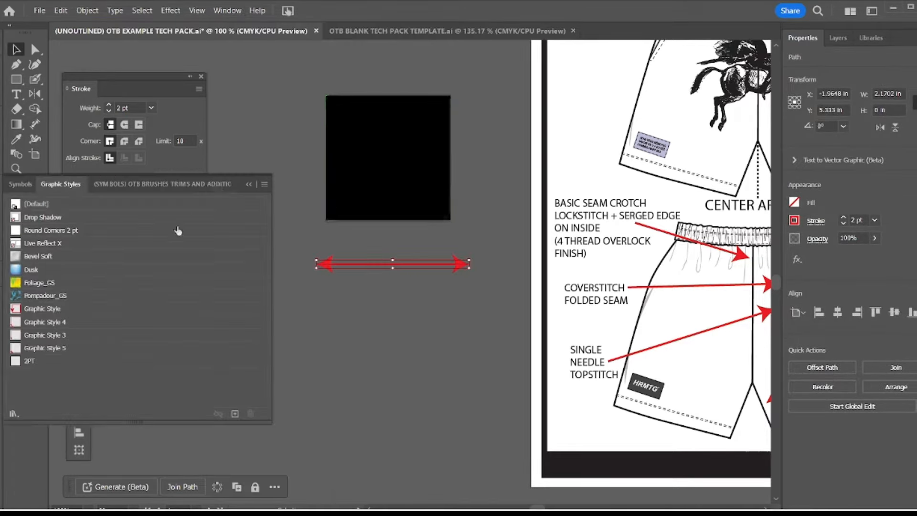
click(234, 413)
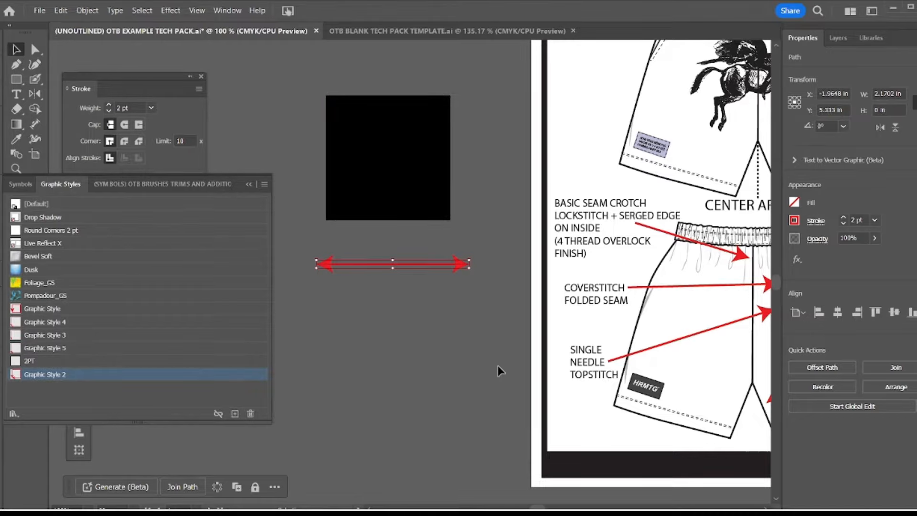
Rename the newly saved graphic style ARROWS and clear the selection
double_click(170, 375)
key(BackSpace)
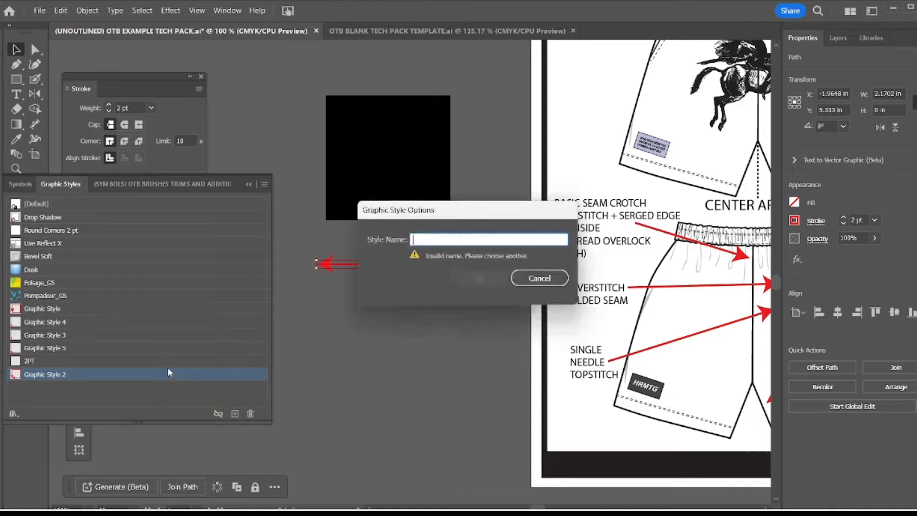
text(ARROWS)
key(Return)
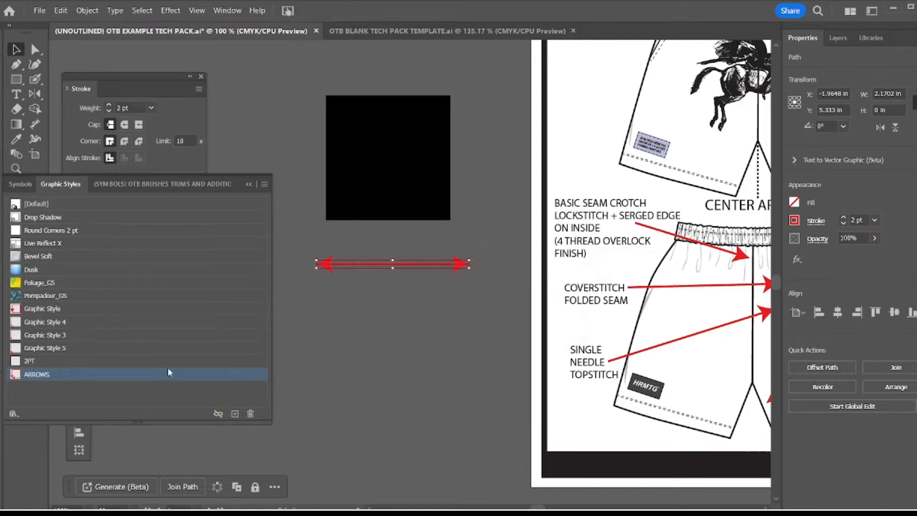
click(409, 373)
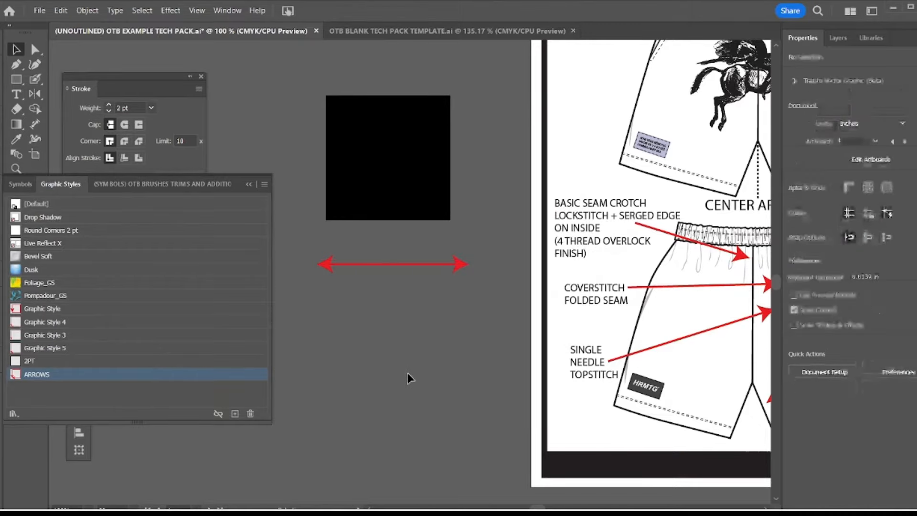
Draw a second horizontal line about 1.7 in long below the red arrow with the Pen tool and apply the ARROWS graphic style
key(p)
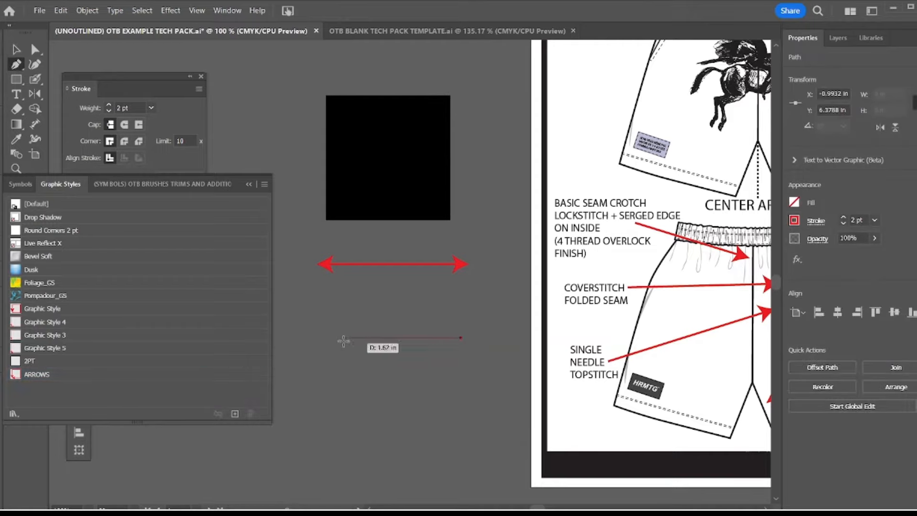
click(339, 337)
click(203, 375)
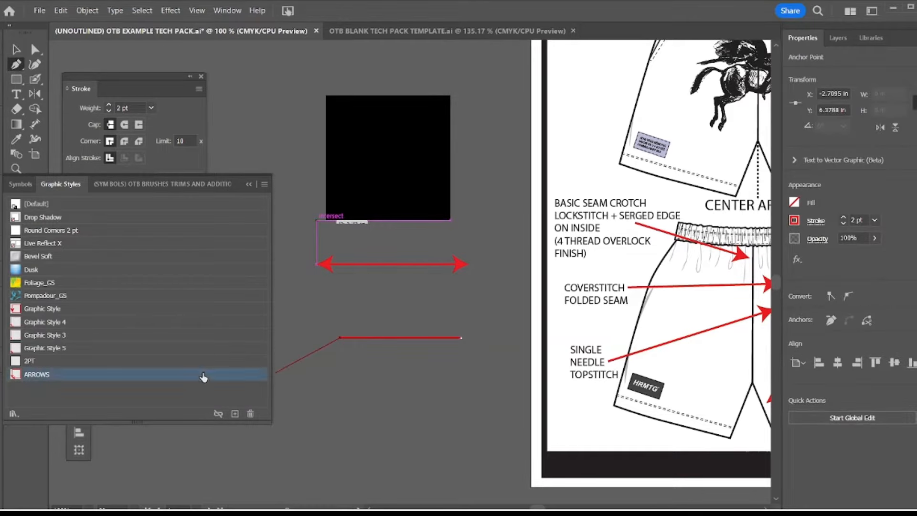
click(16, 50)
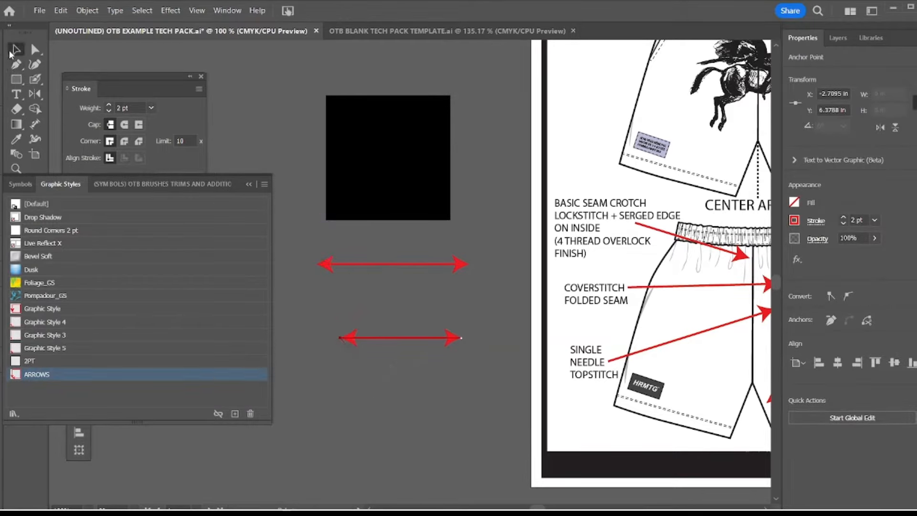
Set the second line's end arrowhead to None so that only its right end has an arrowhead, and deselect it
click(248, 185)
drag(774, 253, 607, 256)
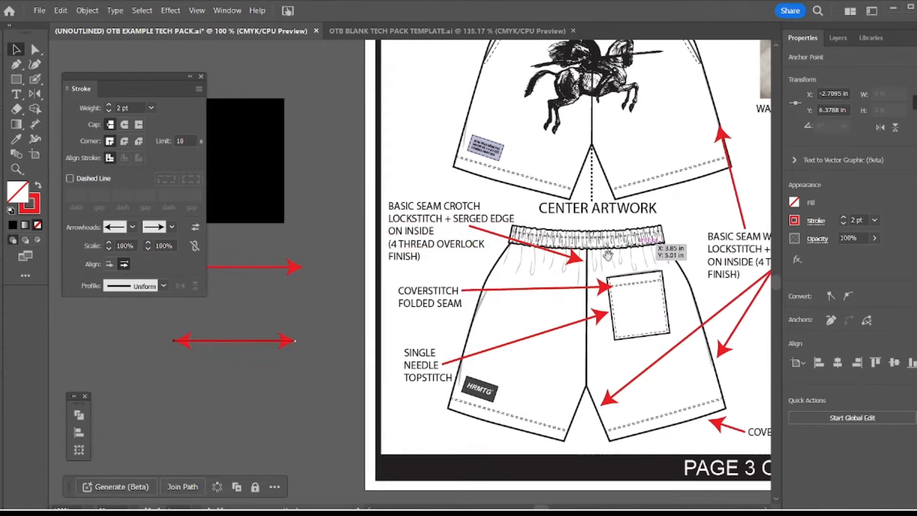
drag(595, 306, 684, 300)
drag(424, 302, 409, 301)
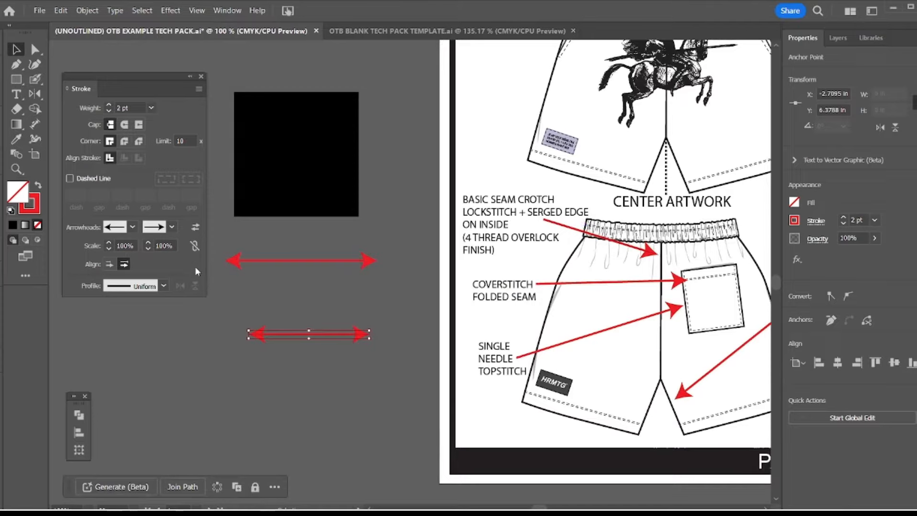
click(172, 227)
scroll(148, 294, up, 1)
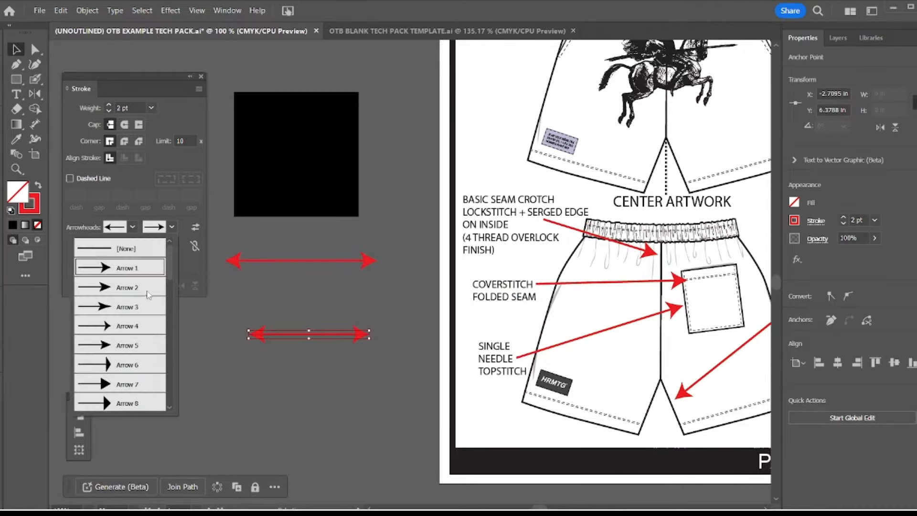
click(127, 249)
click(295, 306)
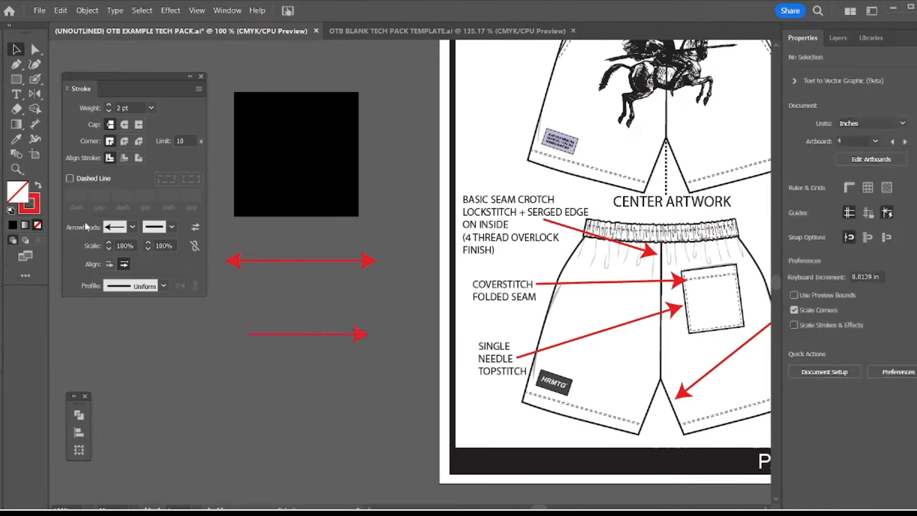
Delete the black square and both practice arrows beside page 3
key(z)
alt+click(340, 260)
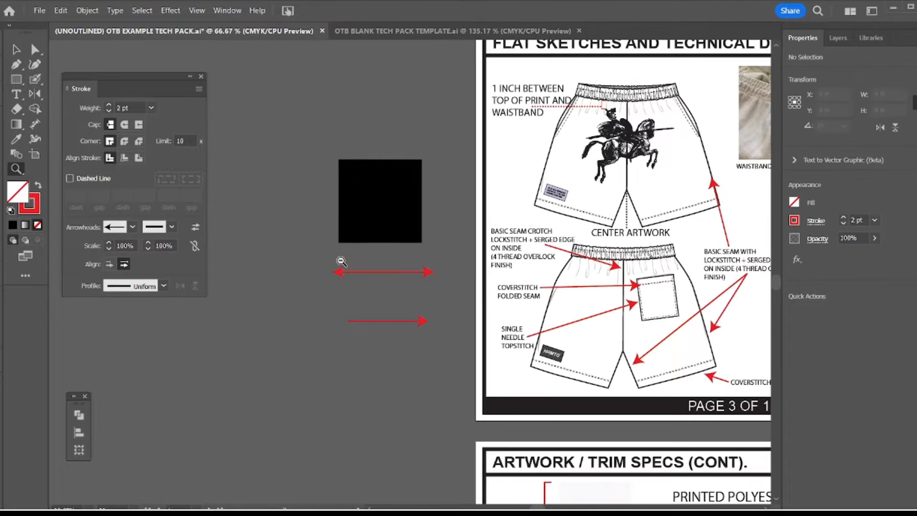
alt+click(341, 259)
alt+click(458, 249)
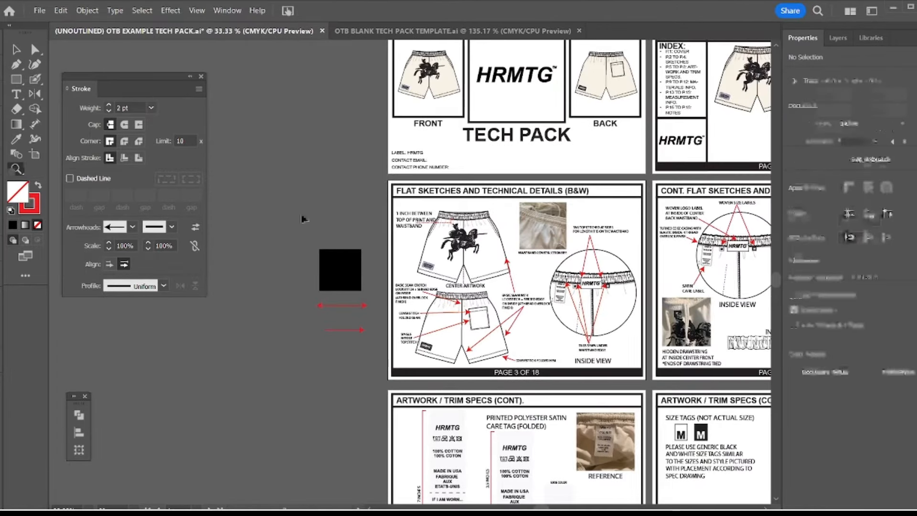
key(v)
drag(304, 218, 376, 375)
key(Delete)
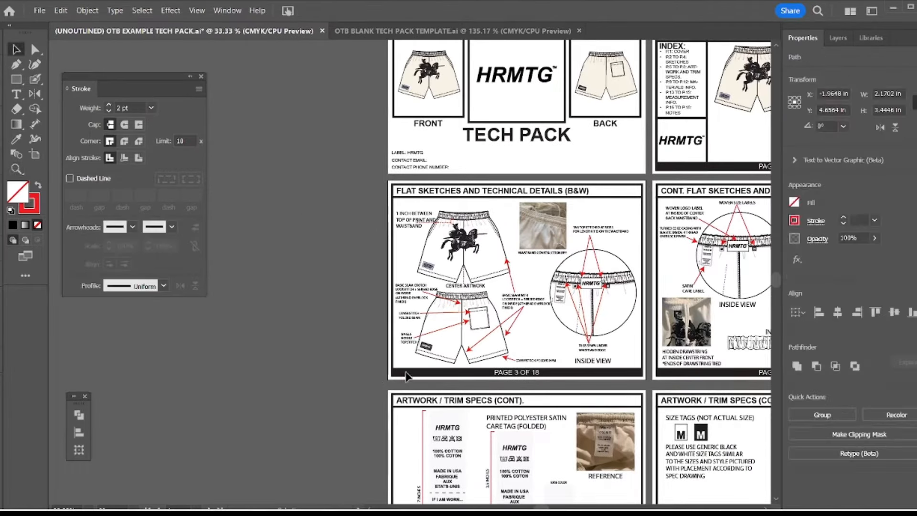
Place a copy of the cover page's front shorts sketch on the empty canvas beside page 3
drag(386, 226, 431, 220)
key(z)
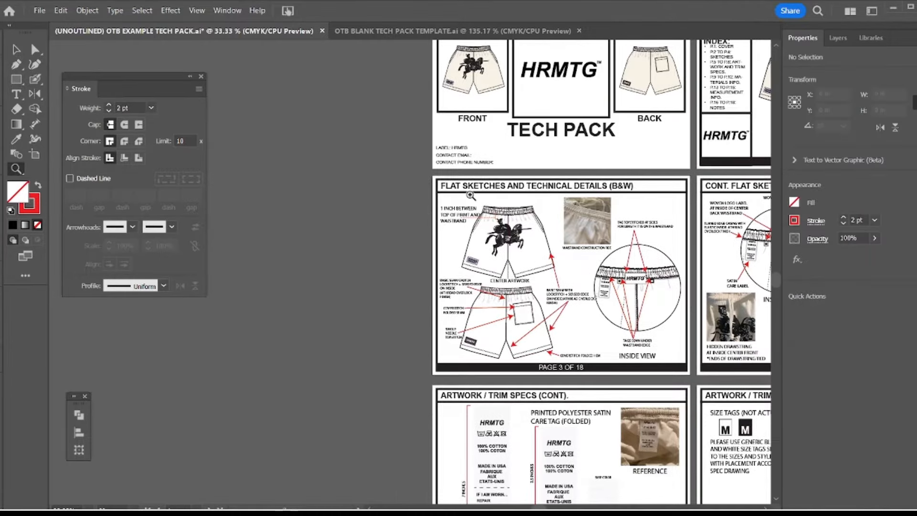
click(470, 195)
drag(371, 250, 404, 218)
key(v)
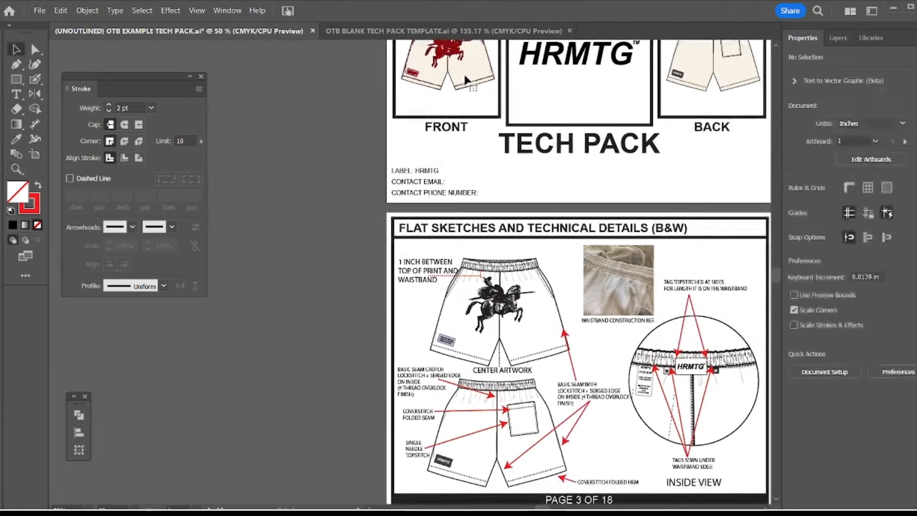
click(458, 84)
drag(459, 85, 317, 327)
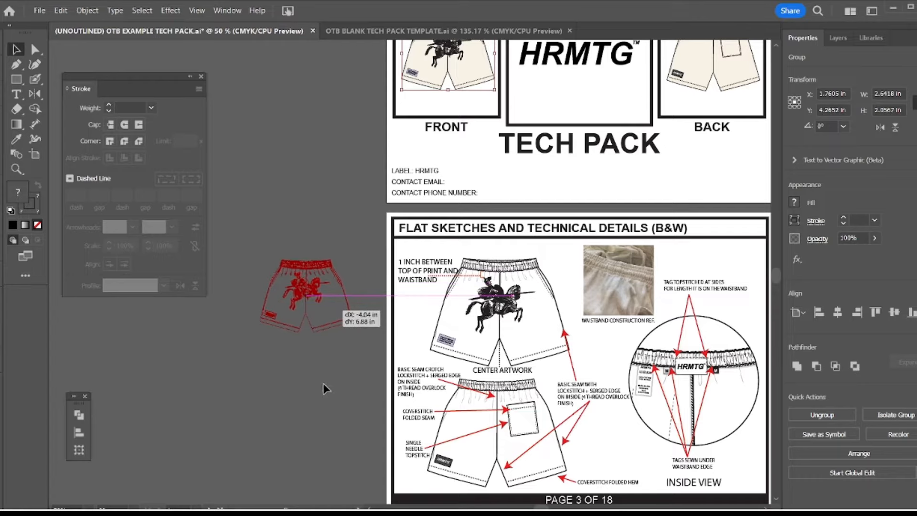
drag(326, 375, 361, 381)
click(311, 215)
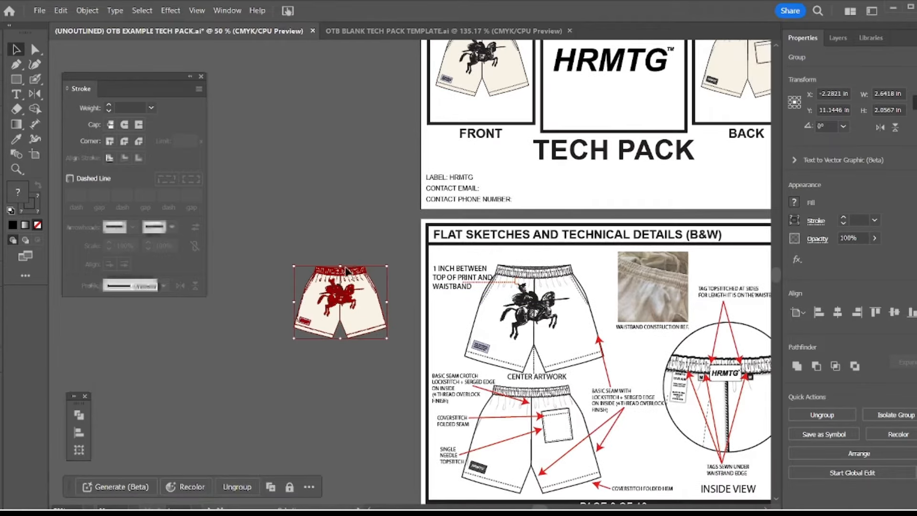
Open the Expand options for the copied shorts group to view the Fill and Stroke choices, and cancel without applying them
key(z)
drag(288, 227, 399, 331)
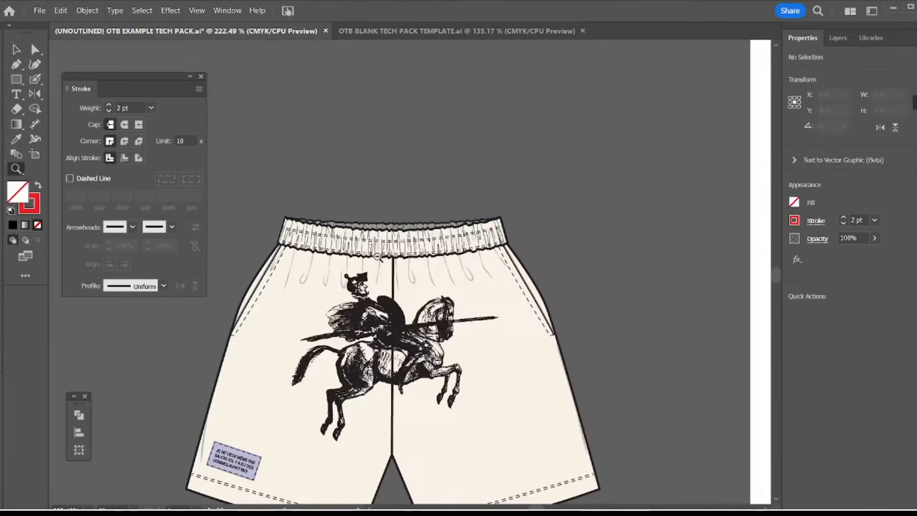
alt+click(426, 367)
click(396, 282)
alt+click(396, 282)
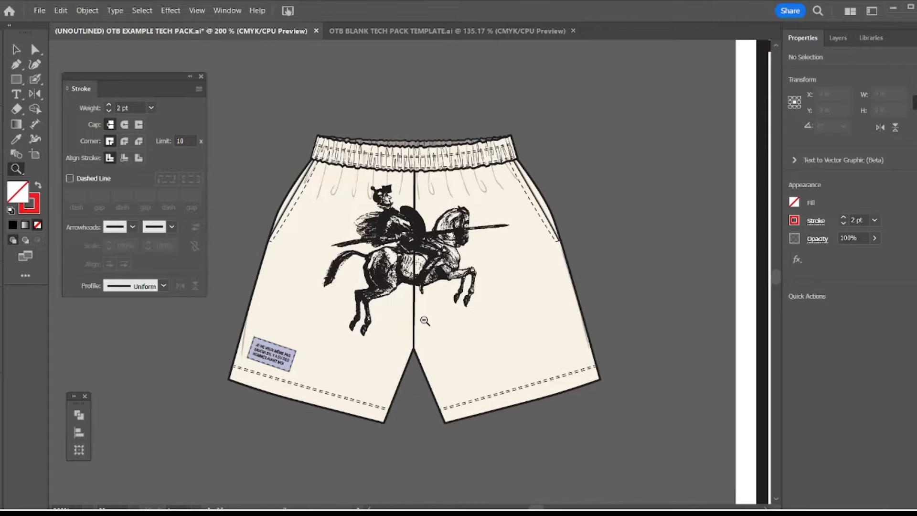
alt+click(423, 319)
drag(418, 287, 423, 323)
key(v)
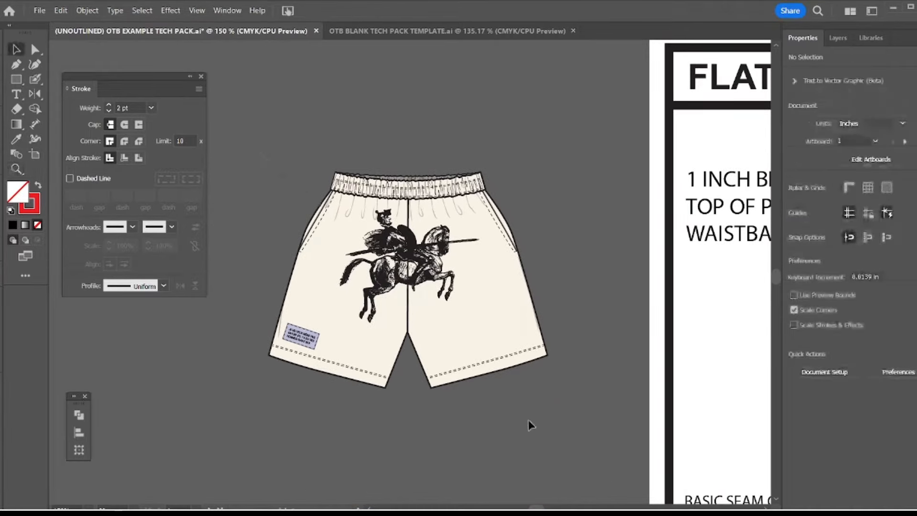
drag(563, 438, 564, 437)
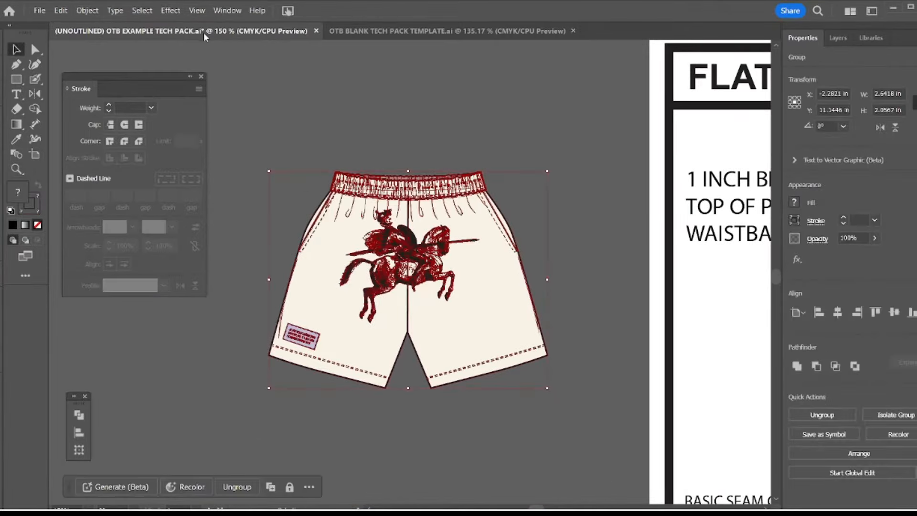
click(87, 10)
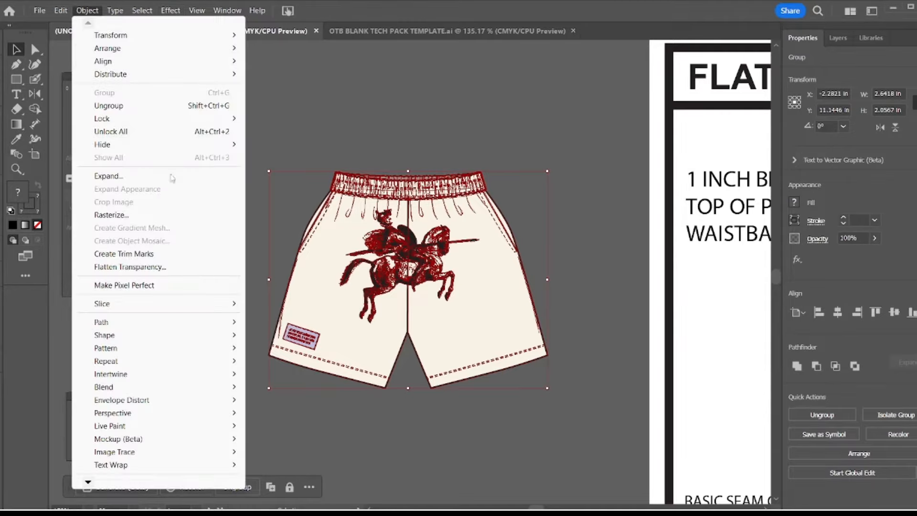
click(108, 176)
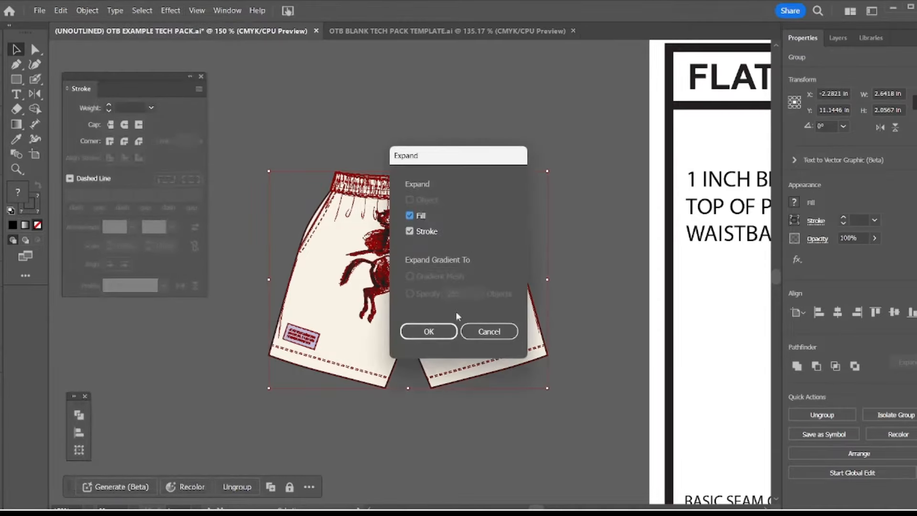
click(489, 332)
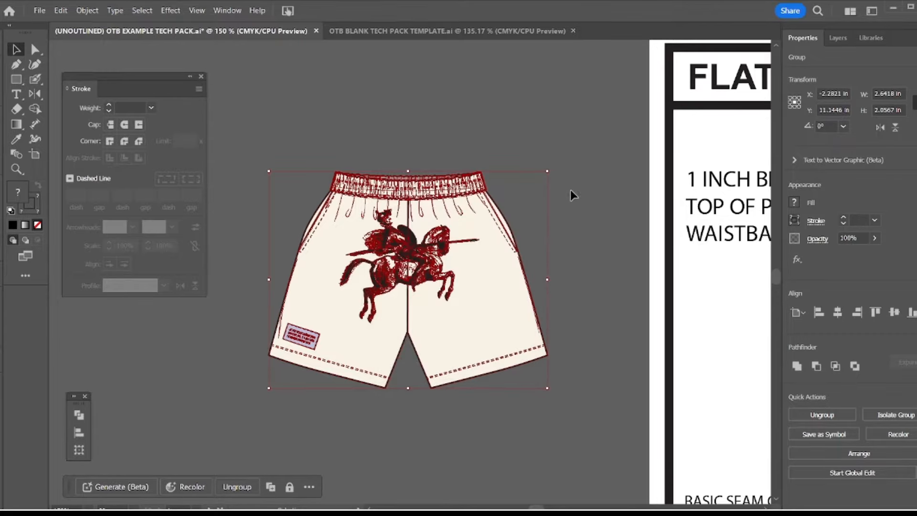
key(z)
alt+click(391, 307)
drag(451, 290, 426, 308)
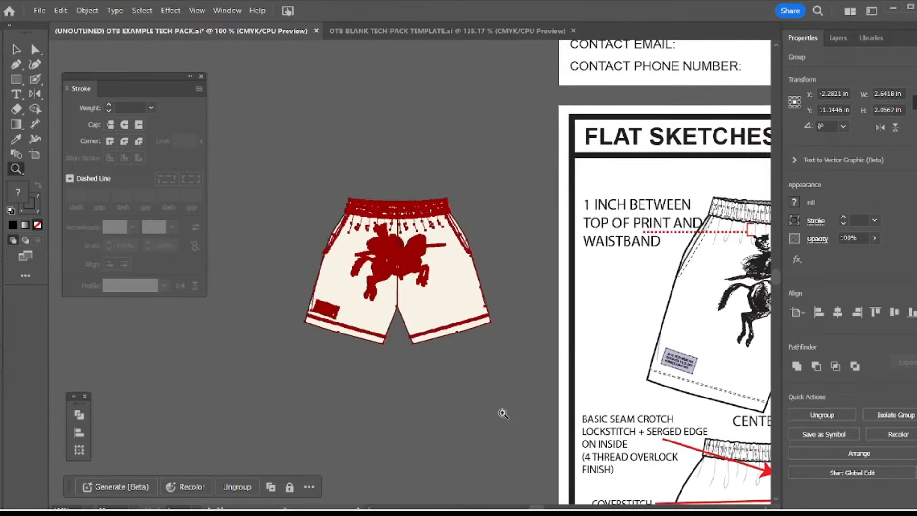
Draw a red-outlined circle about 1.48 in across over the waistband and knight artwork of the copied front shorts
key(v)
click(416, 457)
key(l)
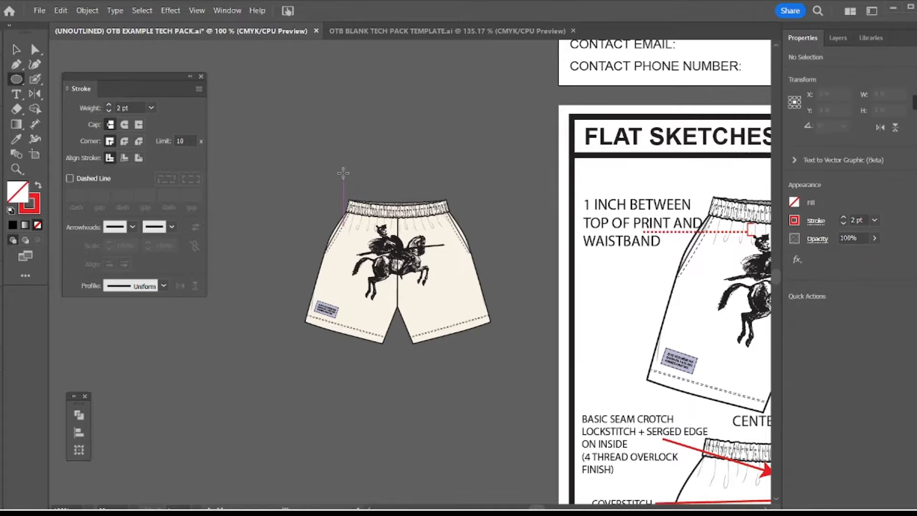
drag(338, 163, 433, 265)
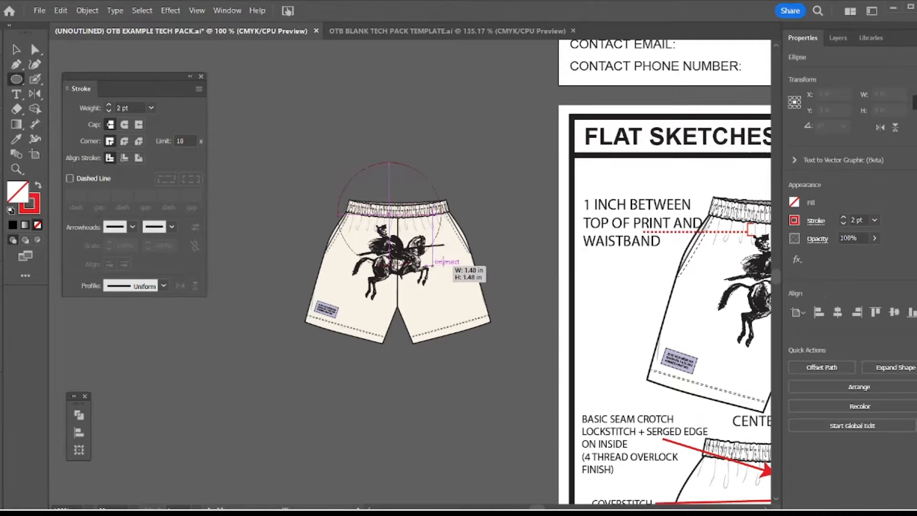
key(v)
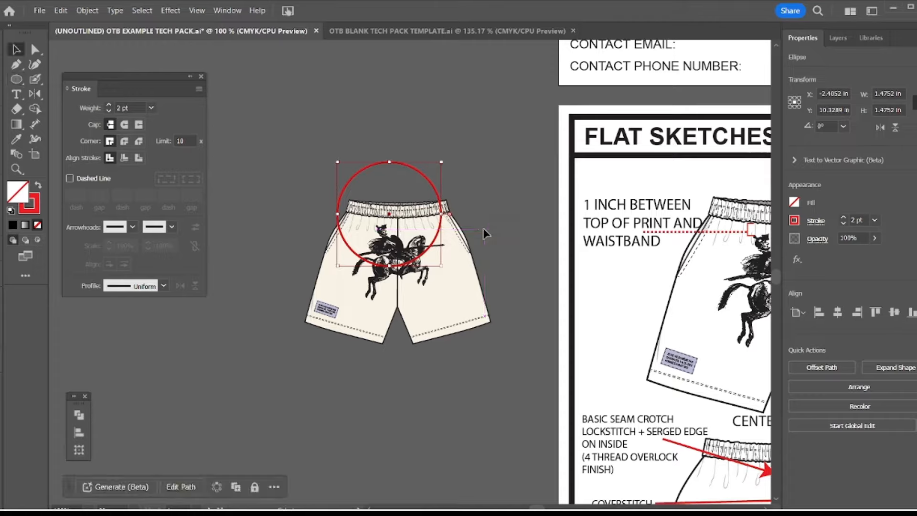
Swap the circle's stroke and fill so that it is solid red without an outline, and deselect it
key(ctrl+c)
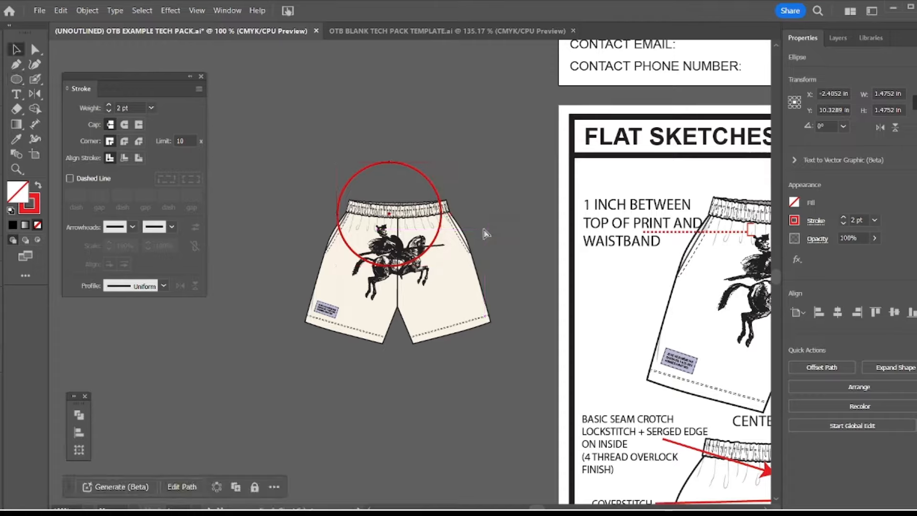
key(shift+x)
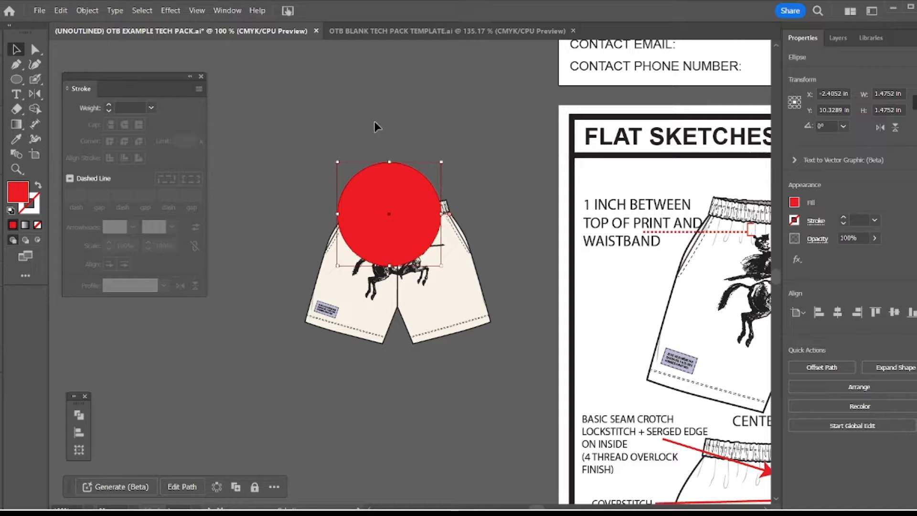
click(412, 120)
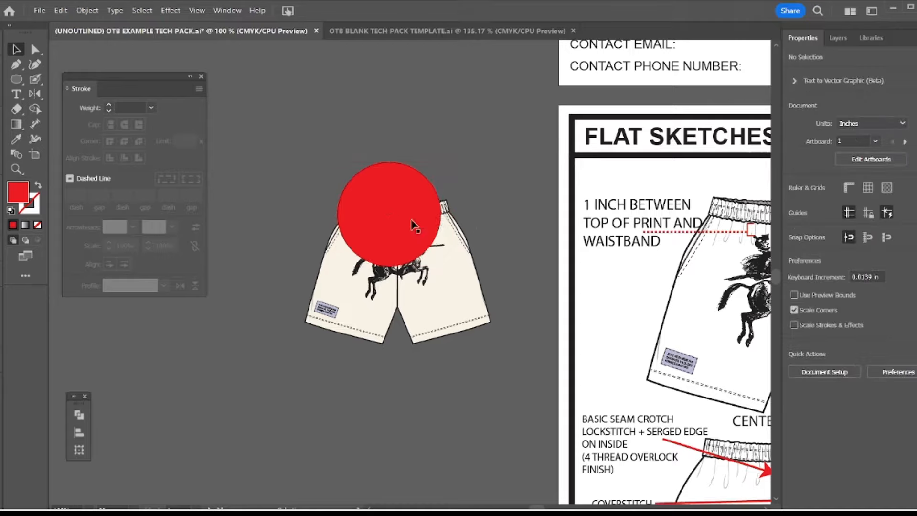
Shrink the red circle to about 1.06 in across and place it over the waistband end and side pocket beside the lance tip
click(437, 262)
drag(444, 268, 408, 213)
drag(407, 213, 483, 242)
Select the shorts copy together with the red circle and make a clipping mask from the circle
drag(493, 145, 454, 258)
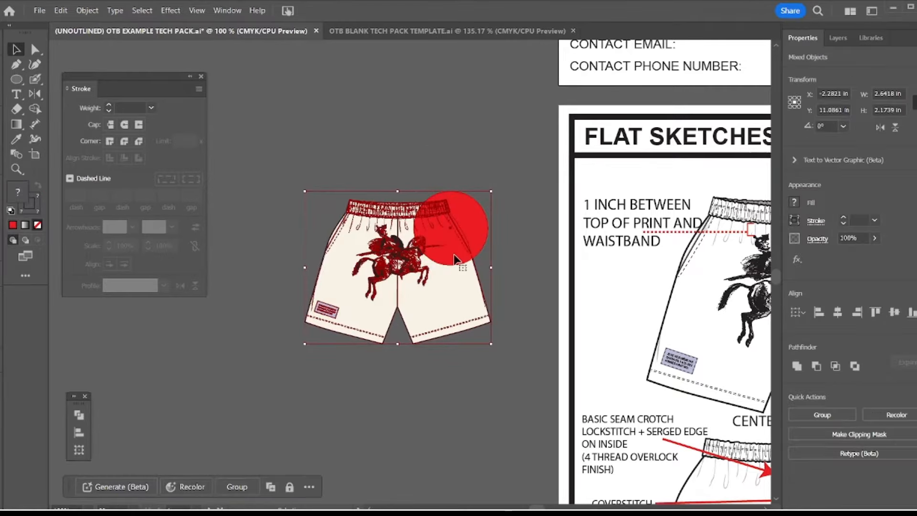
key(ctrl)
key(ctrl+7)
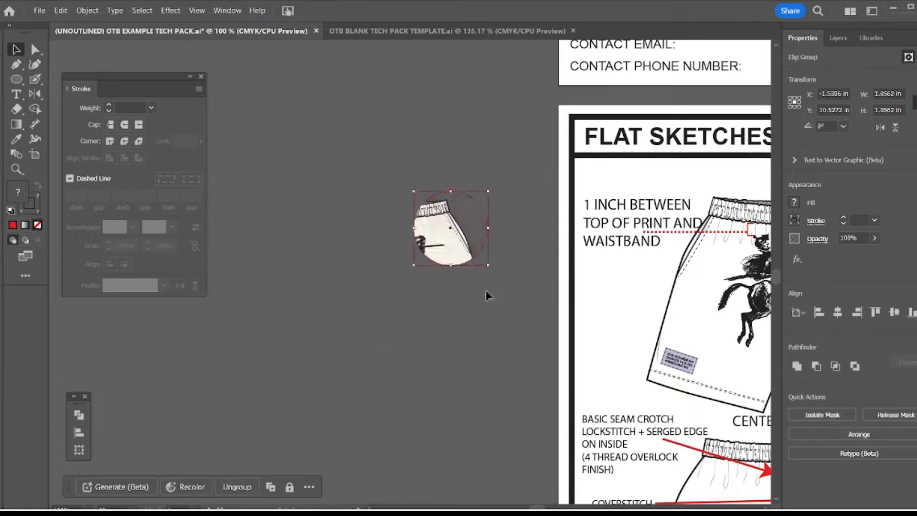
Enlarge the clipped circular detail proportionally to about 3.83 in across and move it away from page 3 onto the empty canvas
click(475, 231)
click(452, 227)
drag(488, 265, 598, 364)
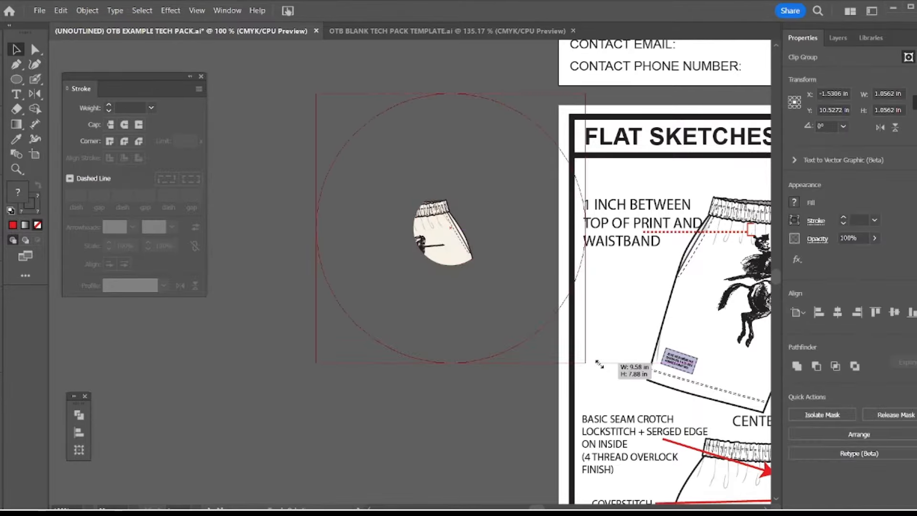
click(483, 402)
drag(470, 294, 403, 314)
drag(400, 265, 274, 253)
Examine page 3's circular inside view of the waistband and tags as an example of a clipped detail
drag(461, 214, 247, 188)
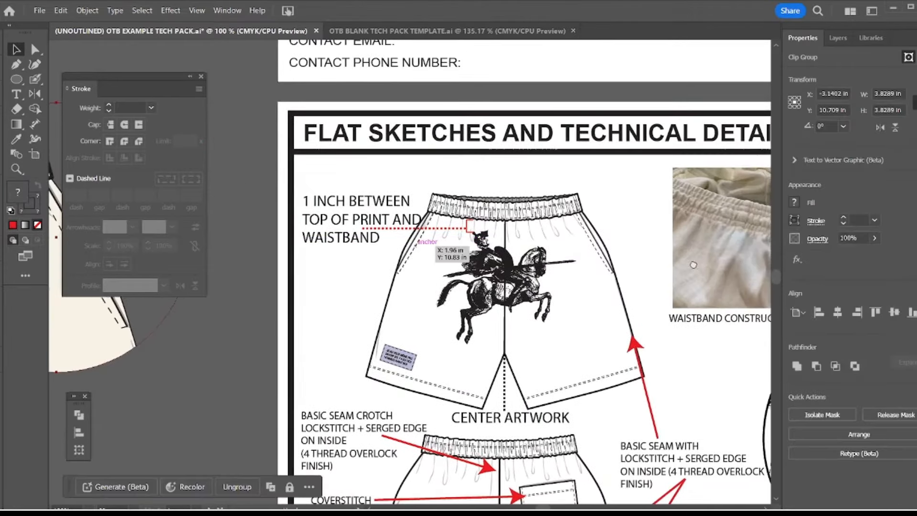
drag(692, 266, 435, 178)
drag(415, 287, 280, 208)
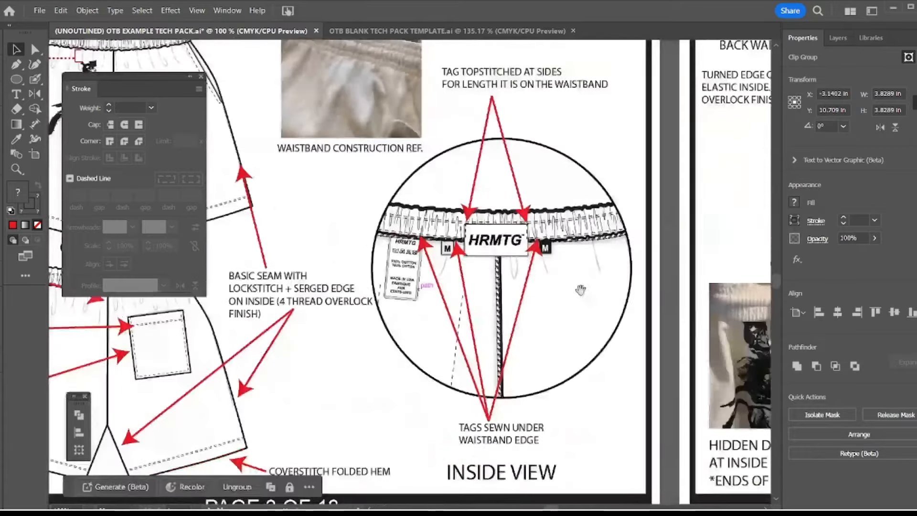
drag(495, 266, 700, 327)
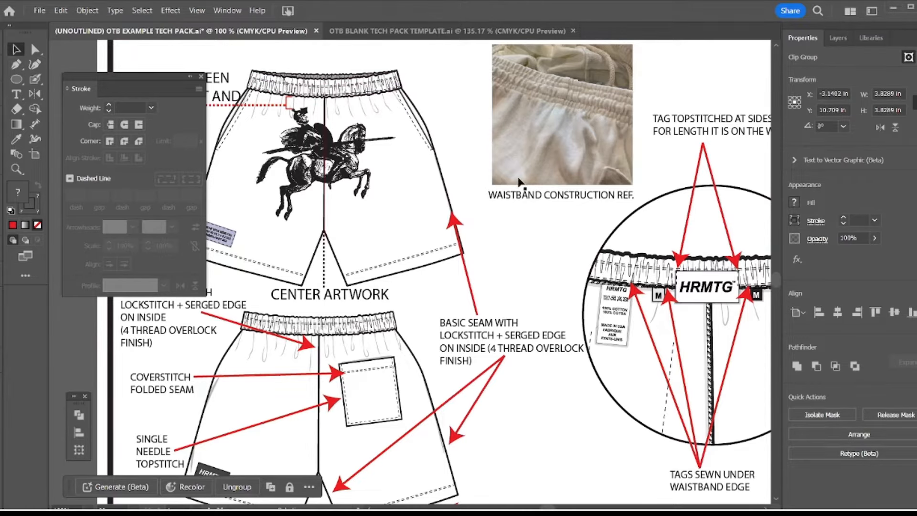
drag(577, 205, 439, 152)
drag(580, 242, 676, 262)
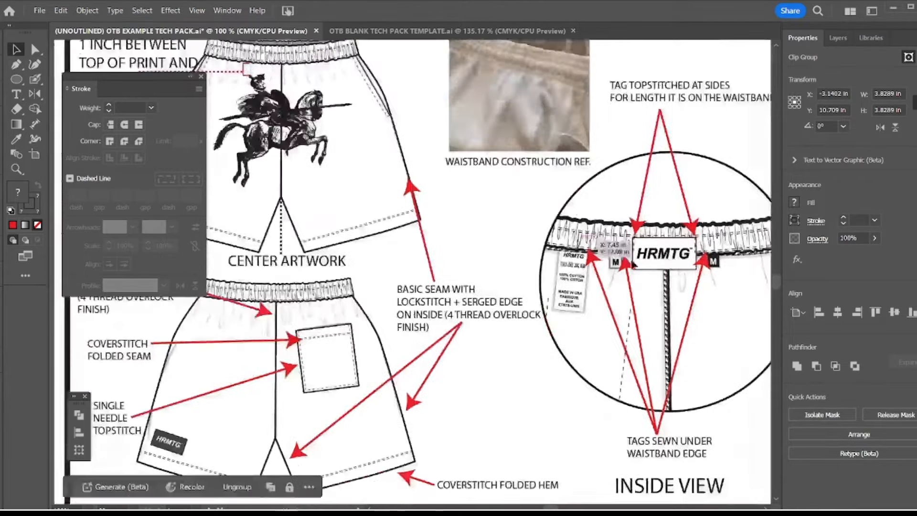
Delete the clipped circular shorts detail from the canvas beside page 3
key(z)
alt+click(322, 213)
alt+click(323, 213)
drag(428, 236, 509, 254)
key(v)
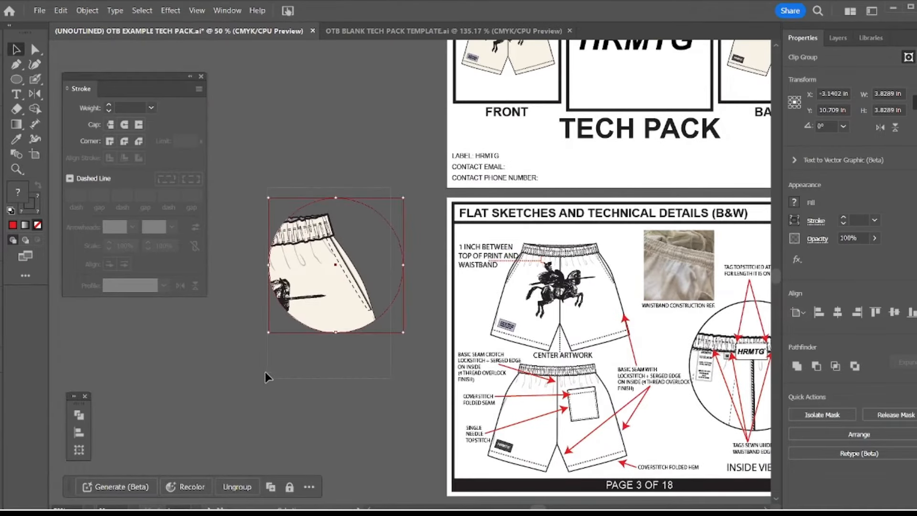
key(Delete)
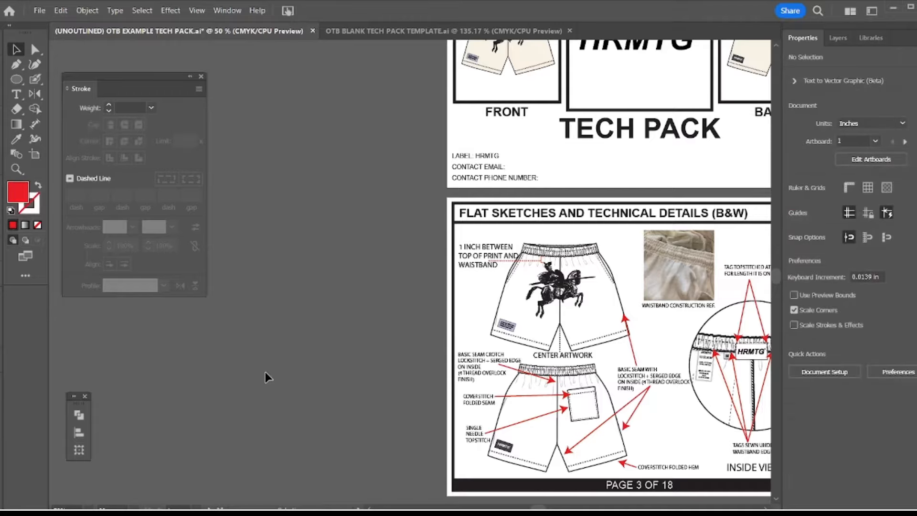
Examine the circular detail views and callouts on page 4 and the sketches on pages 1 and 2
drag(705, 361, 487, 326)
drag(594, 332, 439, 300)
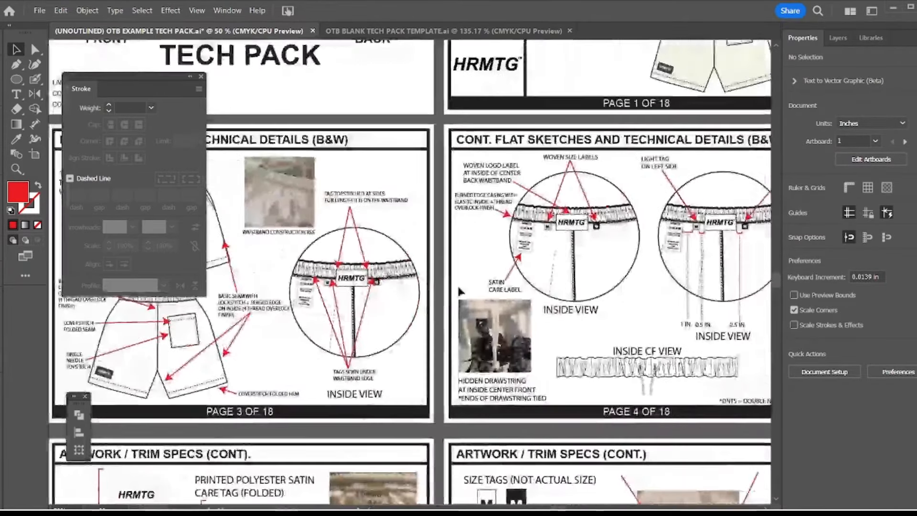
drag(583, 261, 459, 249)
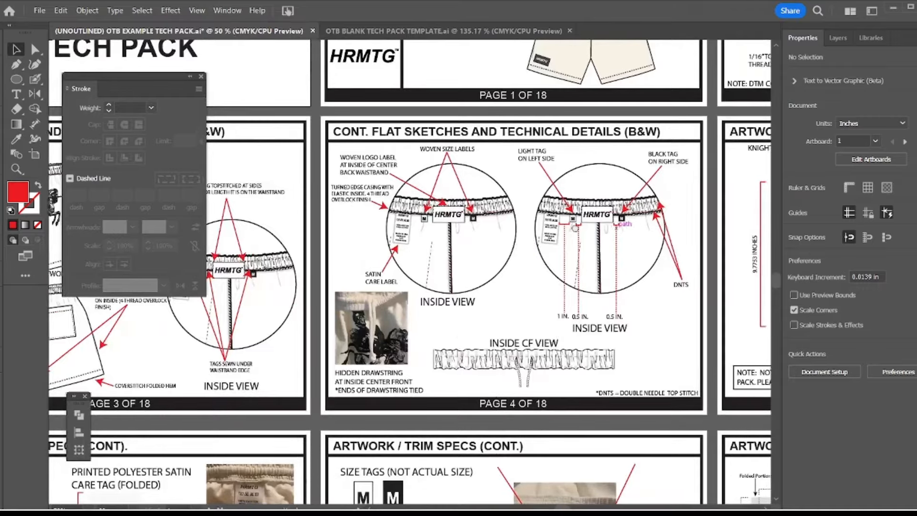
drag(630, 255, 487, 388)
scroll(472, 368, up, 2)
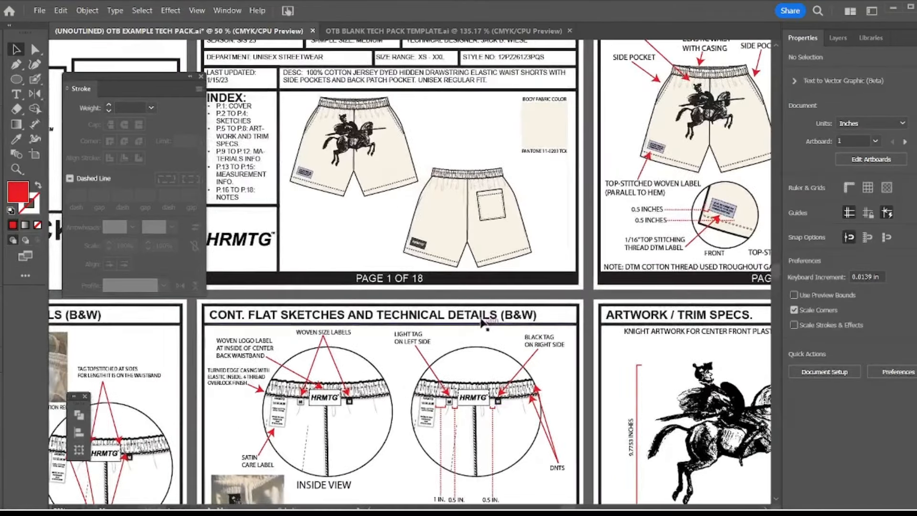
scroll(464, 351, up, 2)
drag(497, 216, 411, 194)
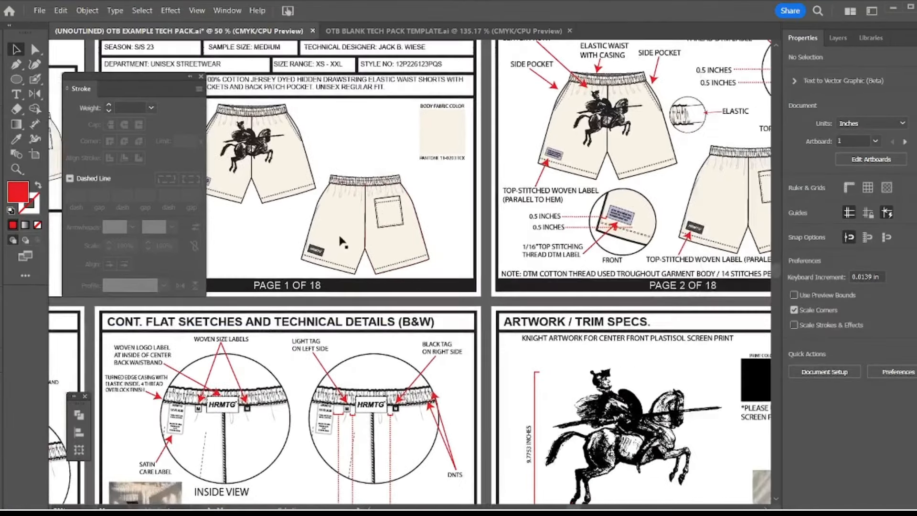
mouse_move(530, 340)
mouse_down()
mouse_move(481, 333)
mouse_move(514, 270)
mouse_up()
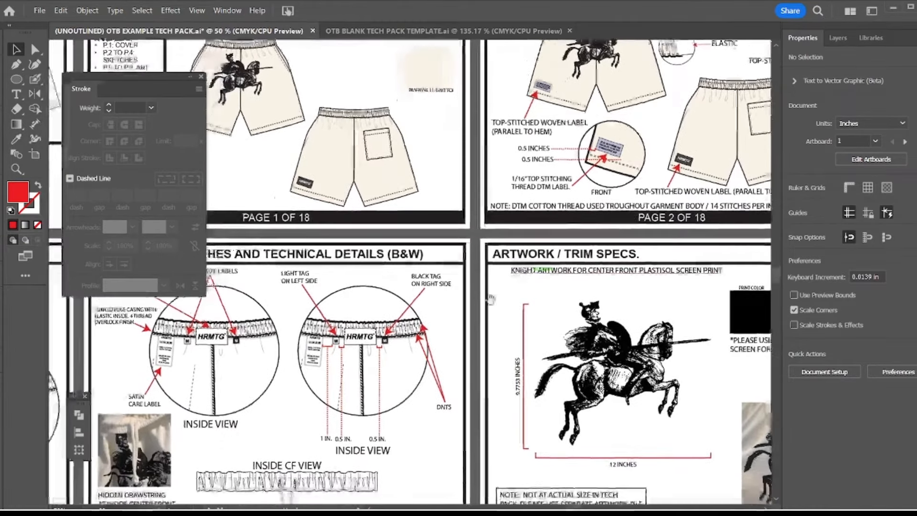
drag(470, 311, 532, 267)
drag(502, 308, 669, 254)
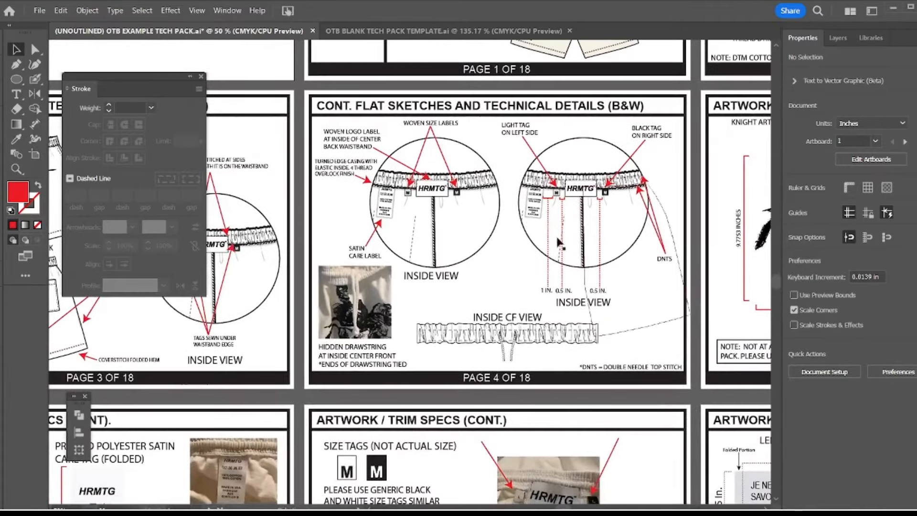
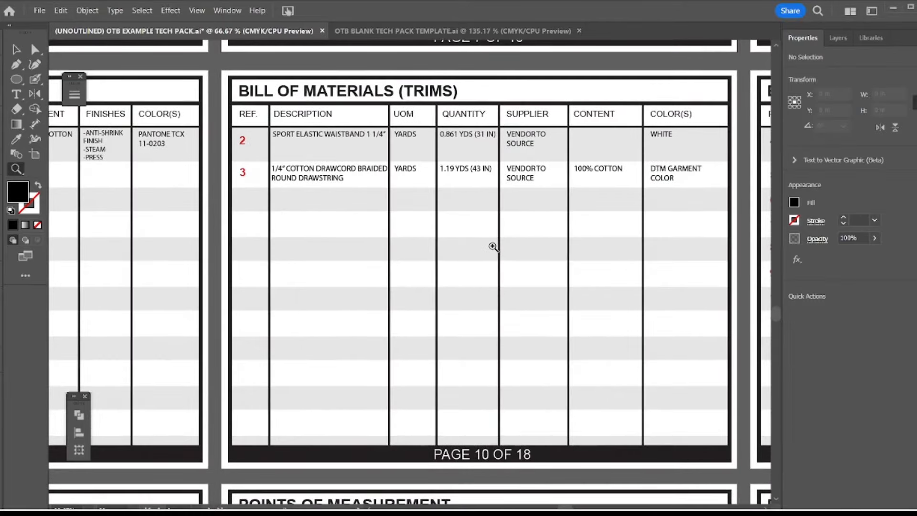
Examine the waistband and drawcord rows in page 10's Bill of Materials (Trims), column by column from description to colors
click(759, 514)
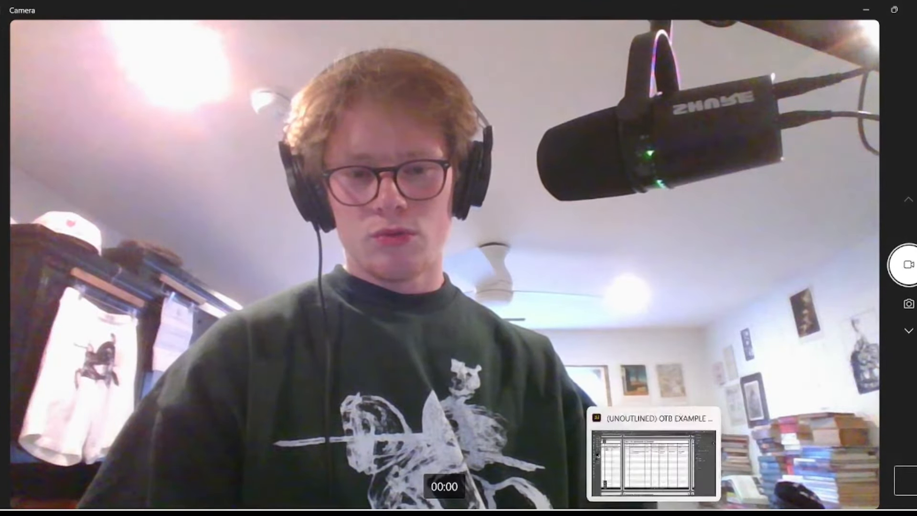
click(653, 513)
drag(527, 292, 483, 303)
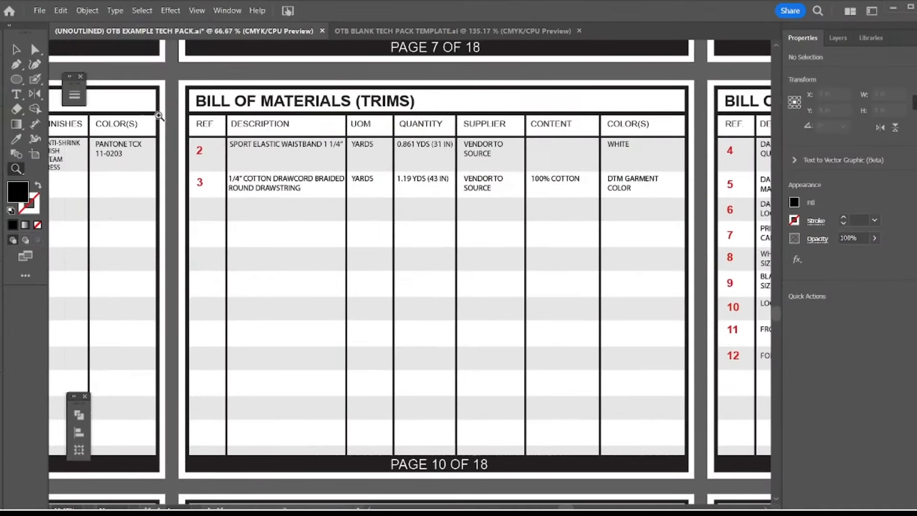
mouse_move(358, 178)
mouse_down()
mouse_move(331, 191)
mouse_move(343, 186)
mouse_up()
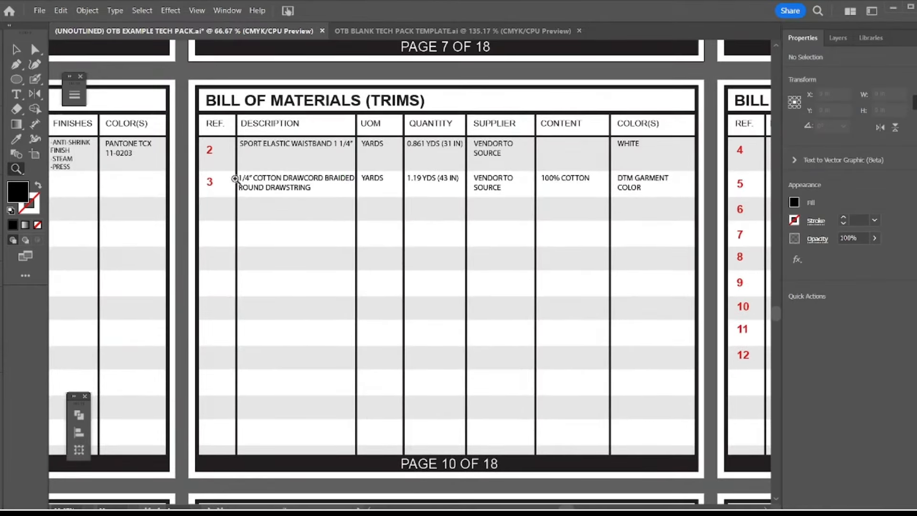
drag(438, 215, 396, 223)
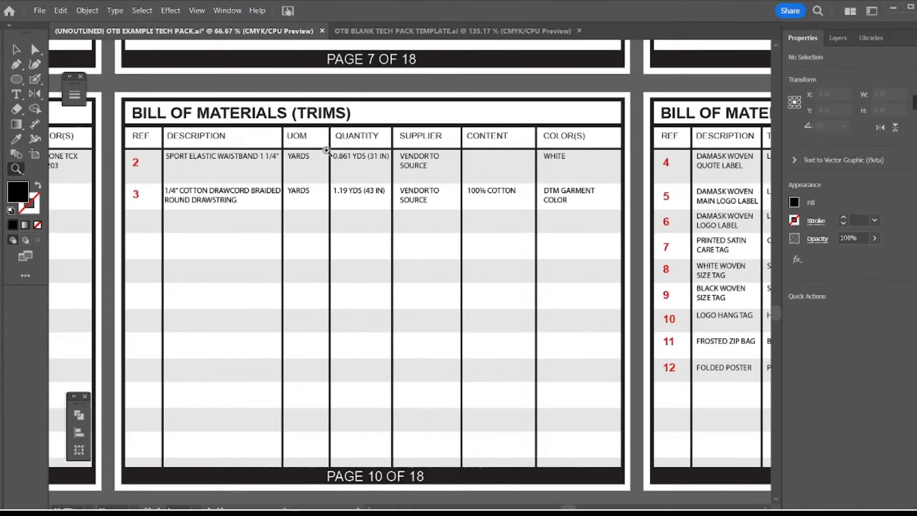
drag(349, 195, 323, 195)
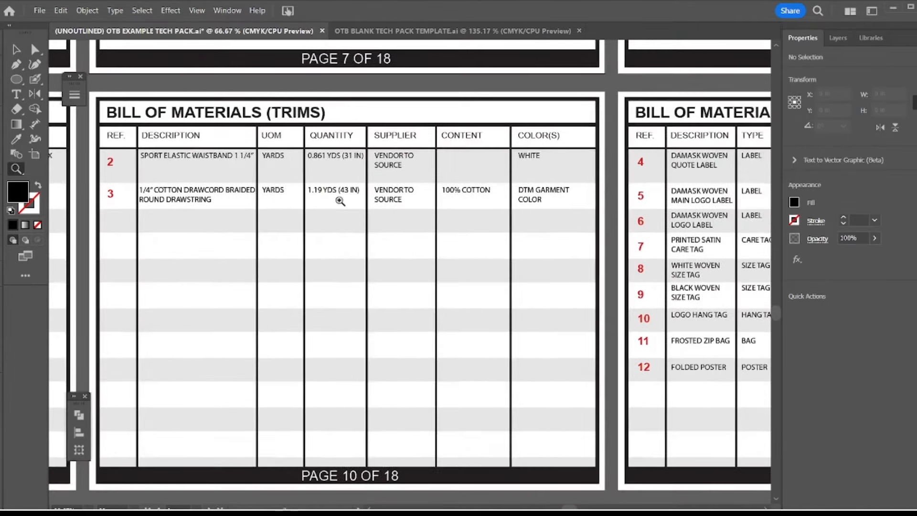
drag(458, 225, 490, 176)
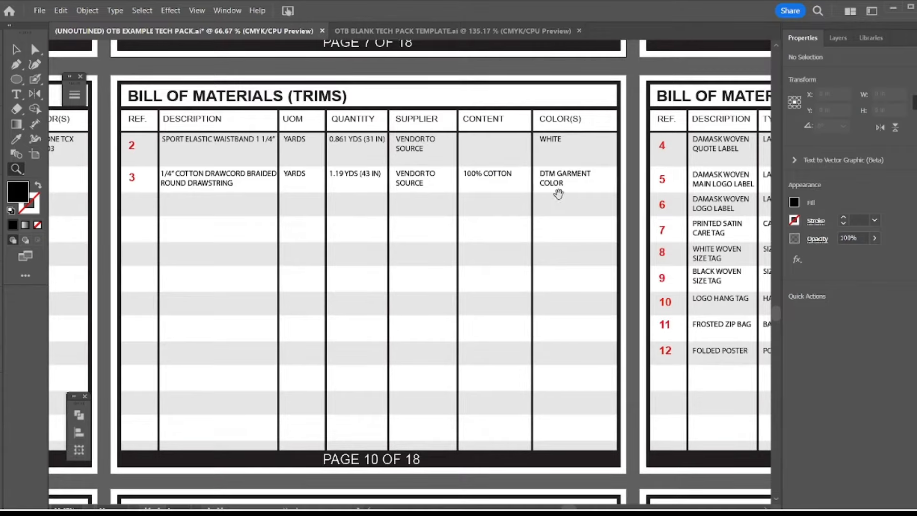
drag(558, 194, 501, 196)
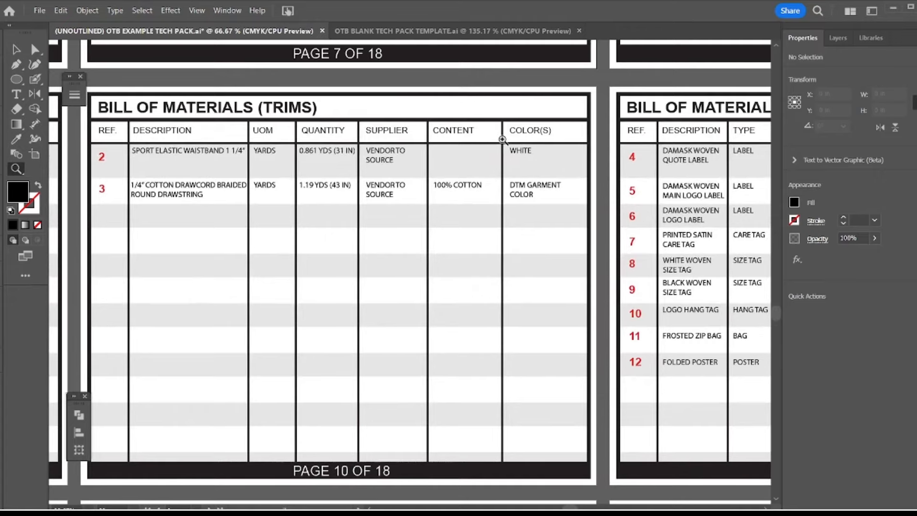
drag(496, 146, 517, 155)
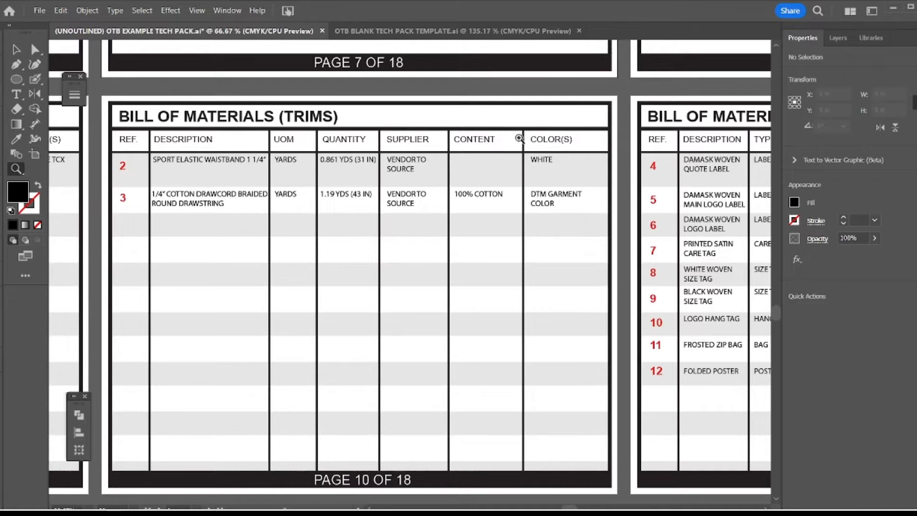
drag(520, 134, 503, 135)
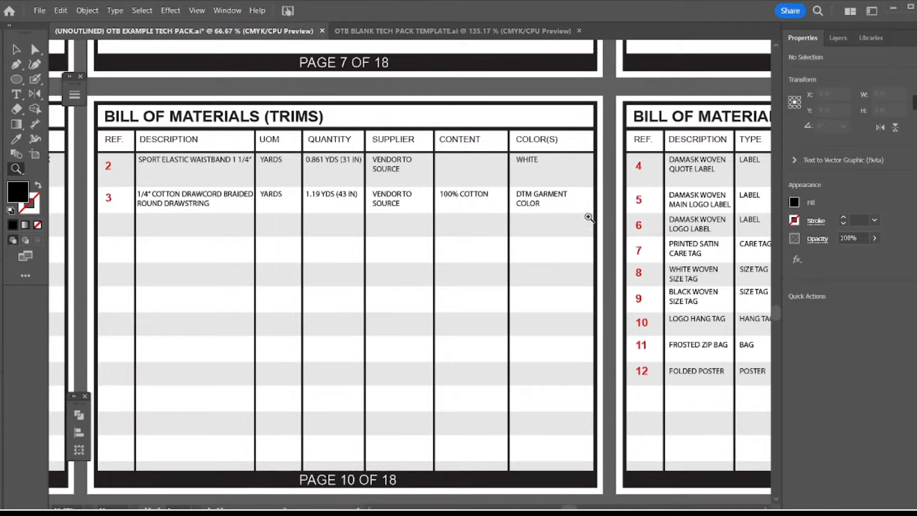
drag(587, 225, 561, 224)
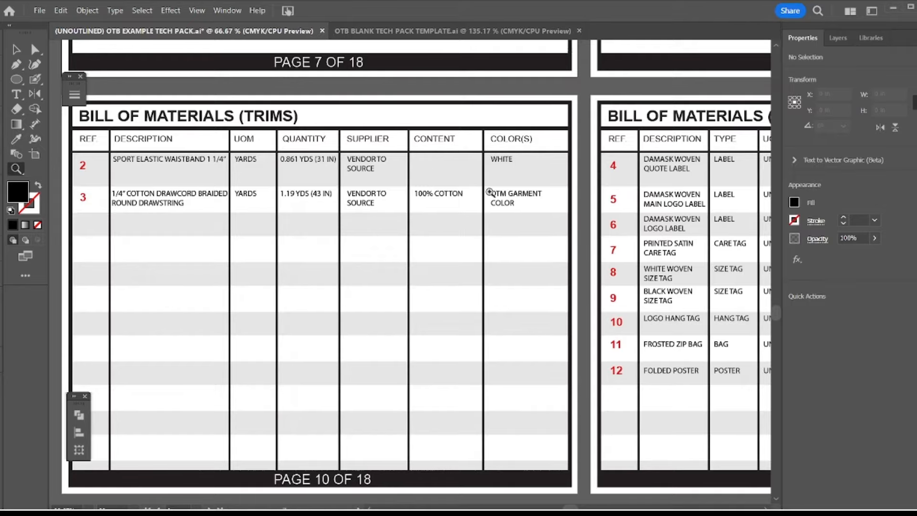
Examine page 2's color sketch close up, comparing the circular elastic detail with the elastic waist and casing callout
alt+click(454, 182)
alt+click(454, 184)
alt+click(454, 186)
alt+click(455, 187)
drag(501, 162, 463, 215)
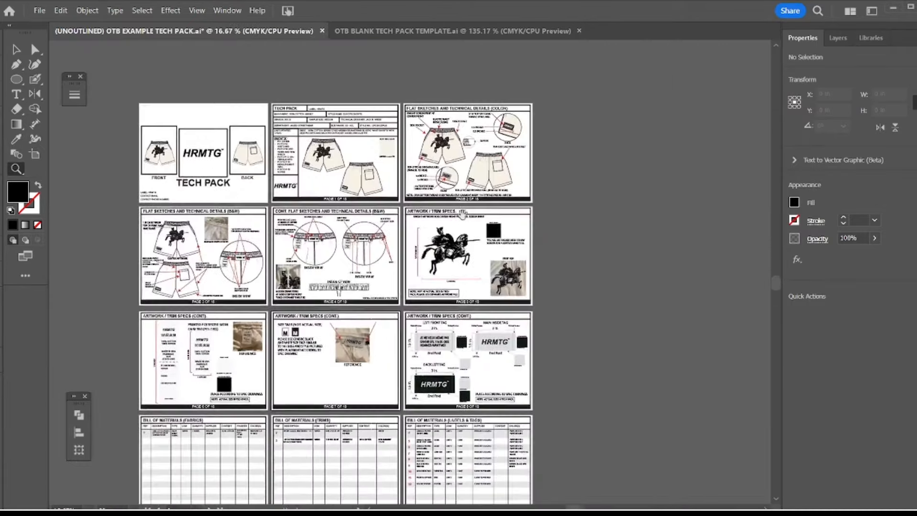
drag(479, 113, 440, 160)
drag(463, 321, 428, 220)
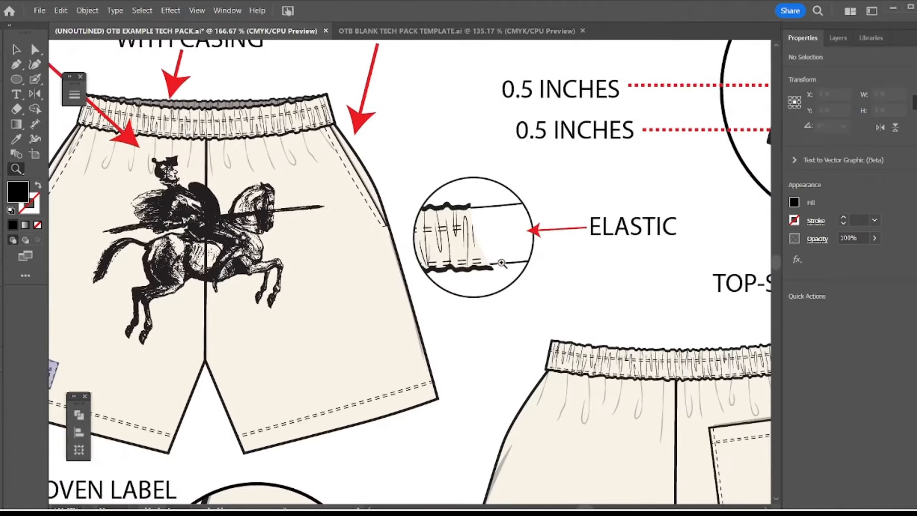
alt+click(374, 292)
alt+click(375, 322)
alt+click(375, 323)
alt+click(376, 323)
alt+click(376, 323)
alt+click(375, 324)
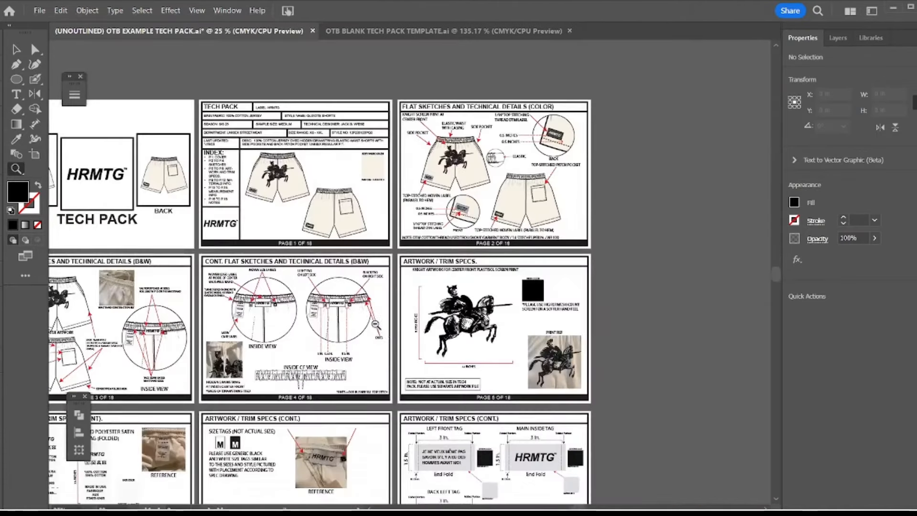
alt+click(376, 323)
drag(458, 290, 440, 326)
drag(431, 174, 447, 192)
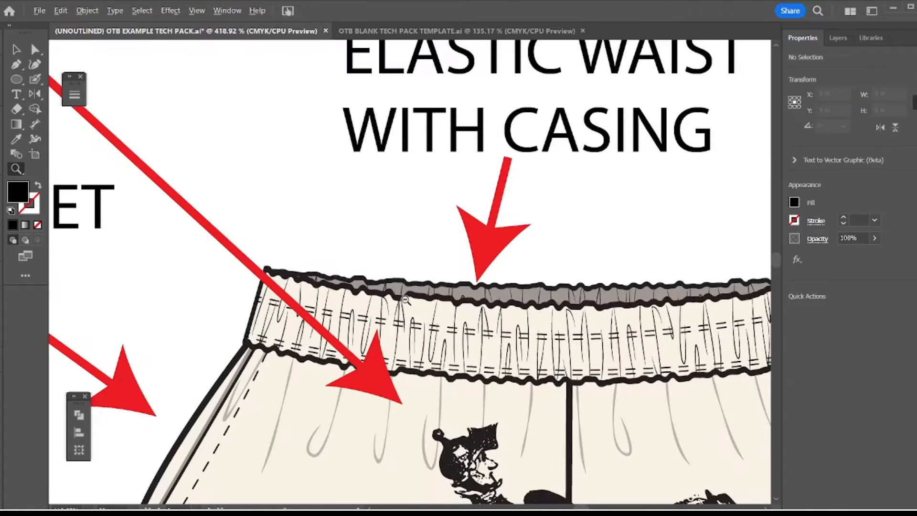
alt+click(415, 299)
alt+click(373, 288)
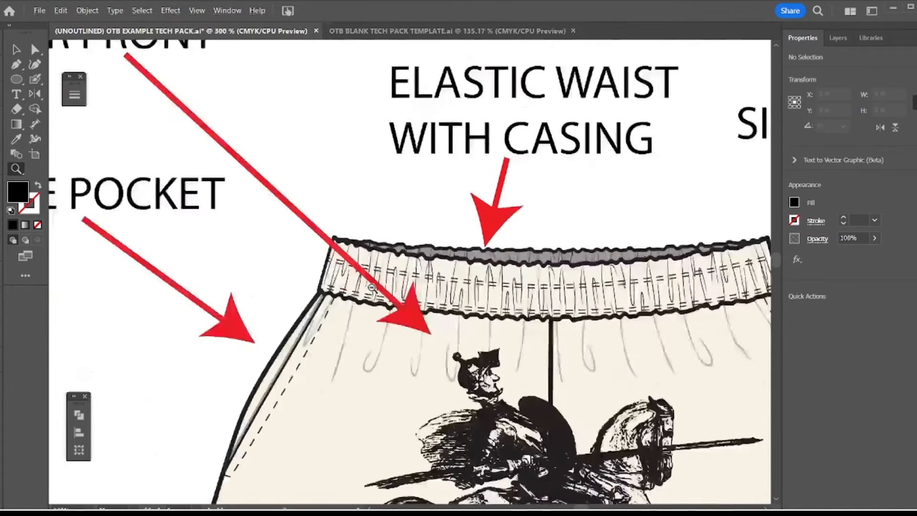
alt+click(372, 288)
alt+click(372, 288)
alt+click(372, 288)
alt+click(372, 289)
alt+click(372, 289)
alt+click(372, 288)
alt+click(372, 289)
alt+click(421, 337)
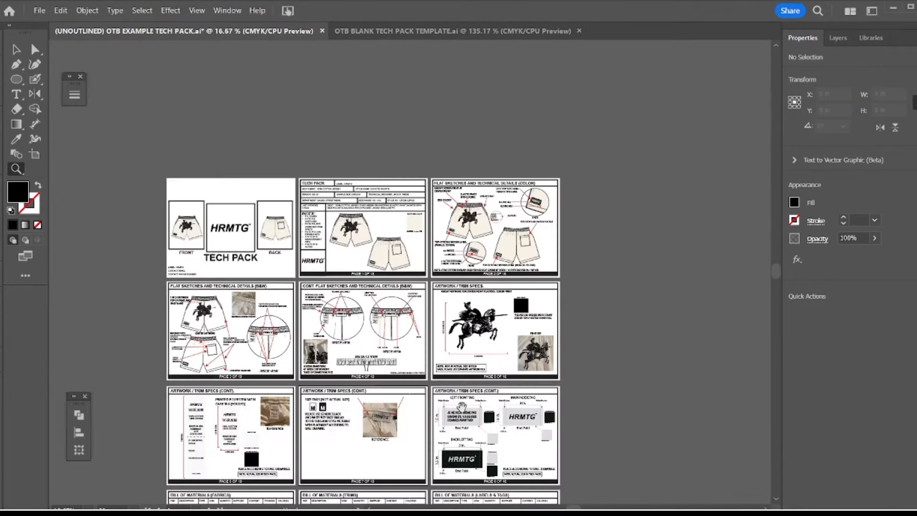
Return to page 10's trims table and examine the content and color entries for the waistband and drawcord
drag(417, 486, 485, 215)
drag(427, 276, 427, 277)
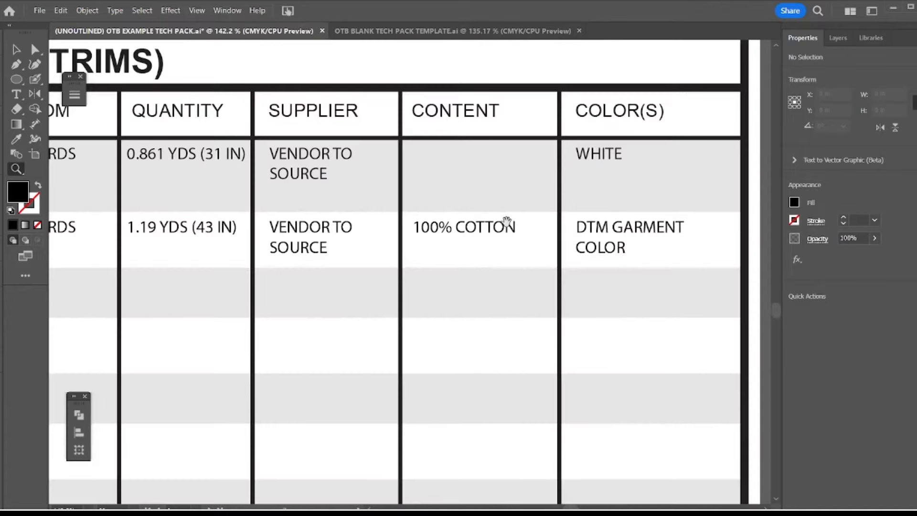
alt+click(466, 242)
alt+click(452, 247)
alt+click(452, 247)
drag(493, 255, 542, 213)
Examine the Bill of Materials (Labels & Tags) table on page 11, including its reference numbers and item descriptions
mouse_move(736, 513)
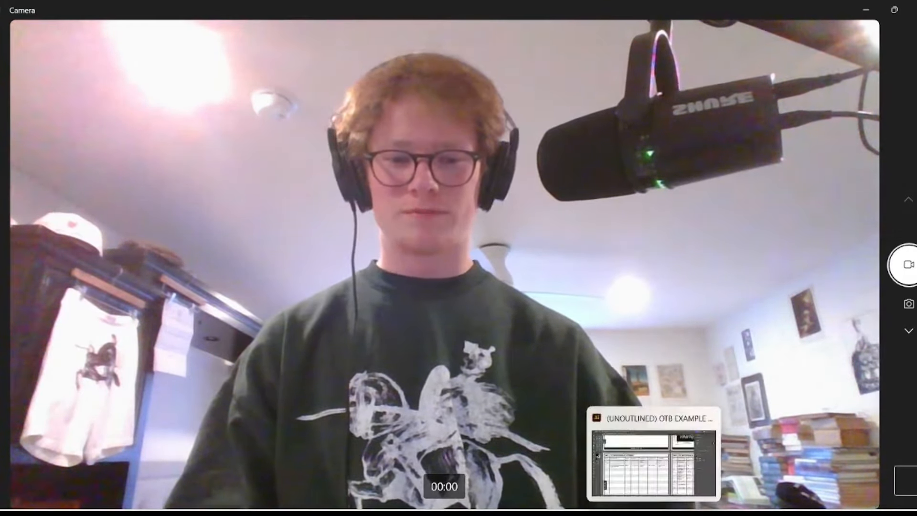
click(656, 512)
drag(675, 337, 450, 292)
drag(587, 283, 412, 212)
drag(314, 141, 343, 151)
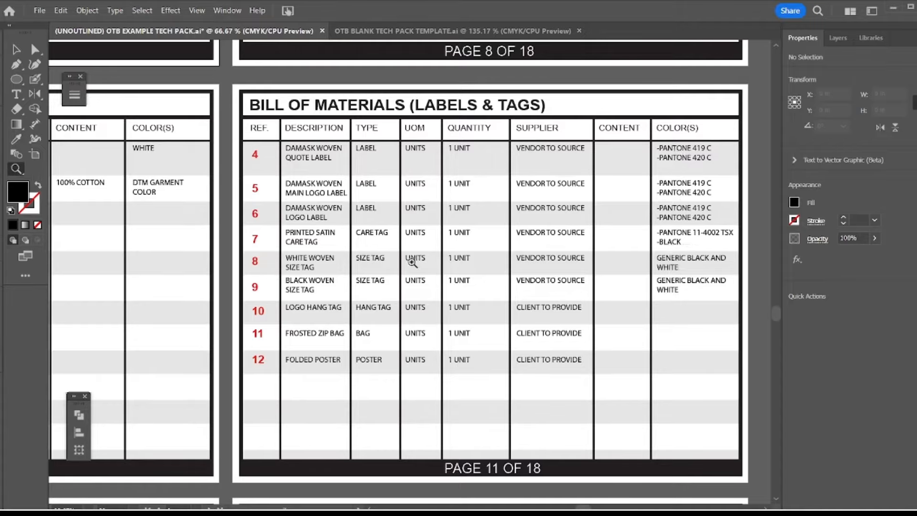
drag(485, 331, 518, 302)
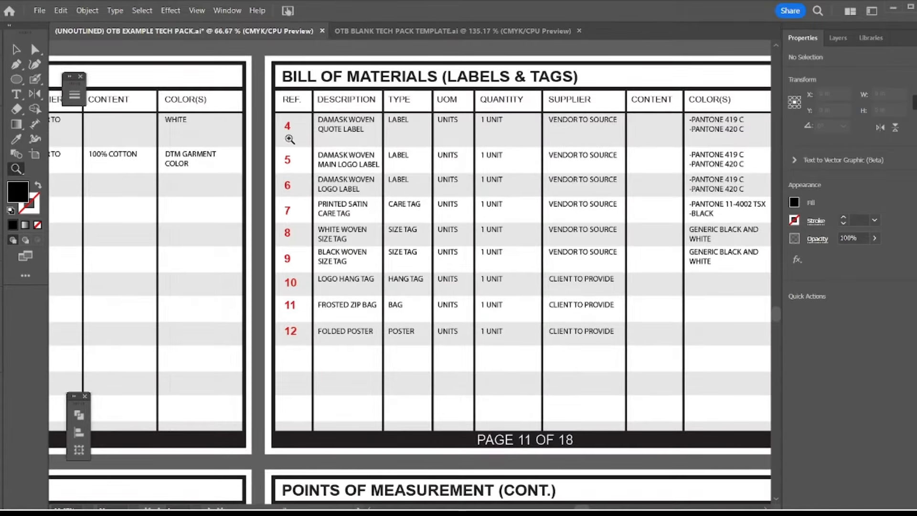
Compare the reference numbering across the fabrics, trims, and labels and tags tables on pages 9 to 11
drag(342, 253, 592, 274)
drag(410, 211, 530, 205)
drag(342, 144, 668, 151)
drag(219, 166, 374, 176)
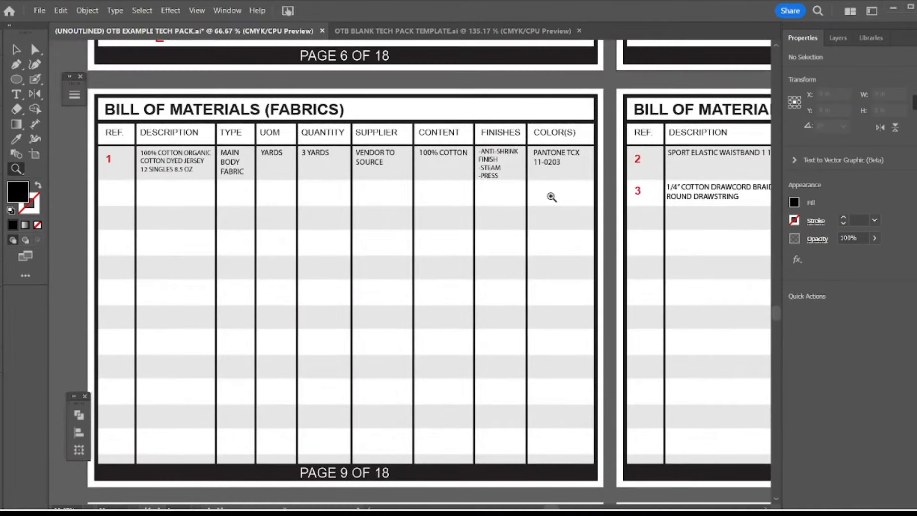
drag(706, 213, 586, 206)
drag(510, 200, 692, 209)
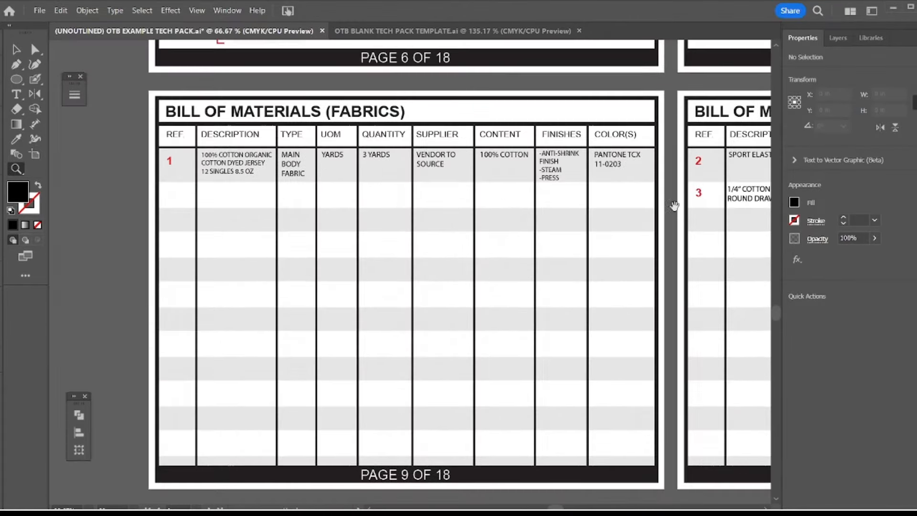
drag(654, 178, 88, 197)
drag(466, 204, 330, 200)
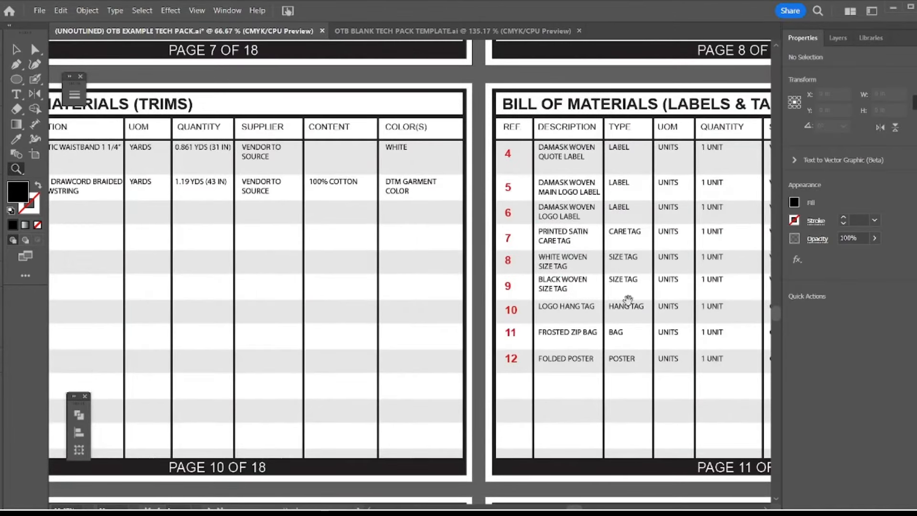
drag(628, 300, 354, 288)
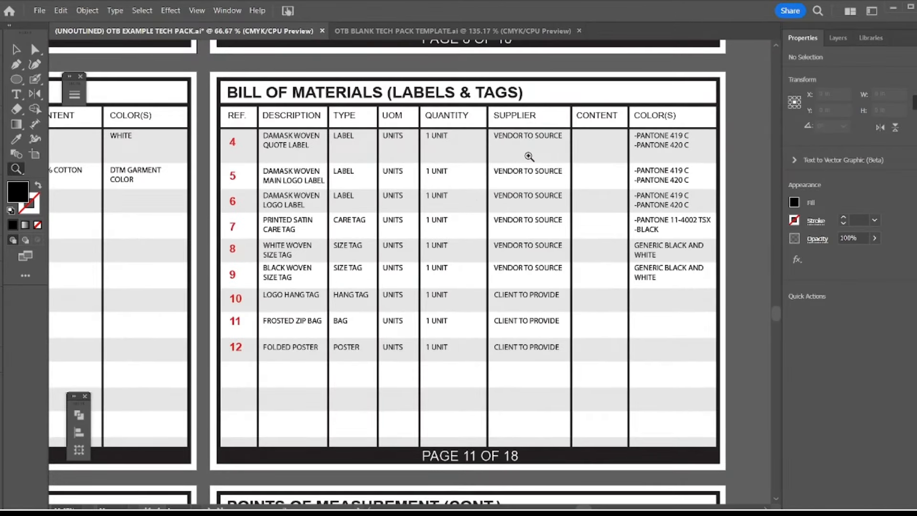
Examine the supplier, content and color columns for the woven labels, care tag and size tags on page 11
drag(527, 154, 498, 160)
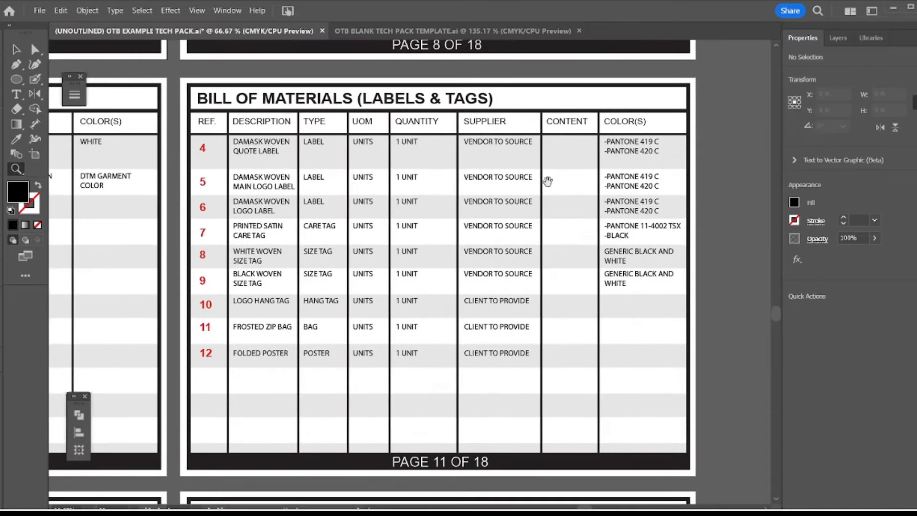
drag(537, 212, 544, 208)
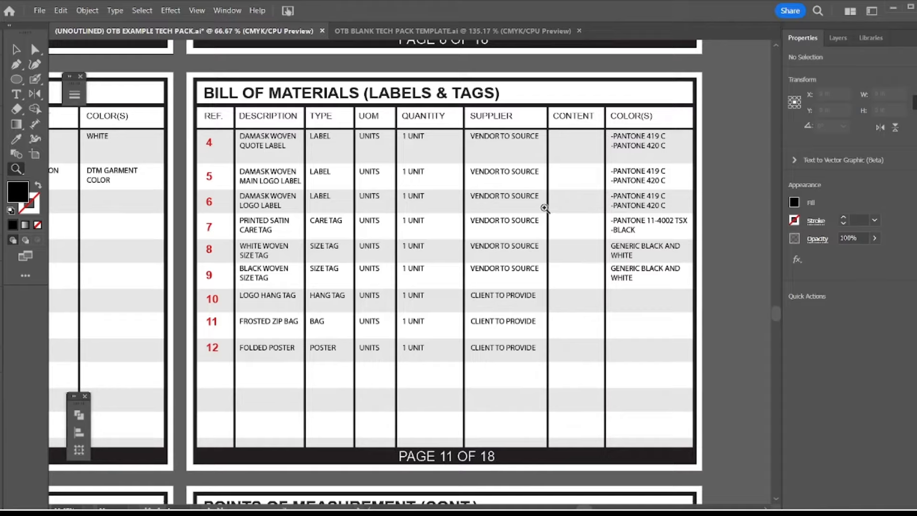
drag(501, 241, 519, 236)
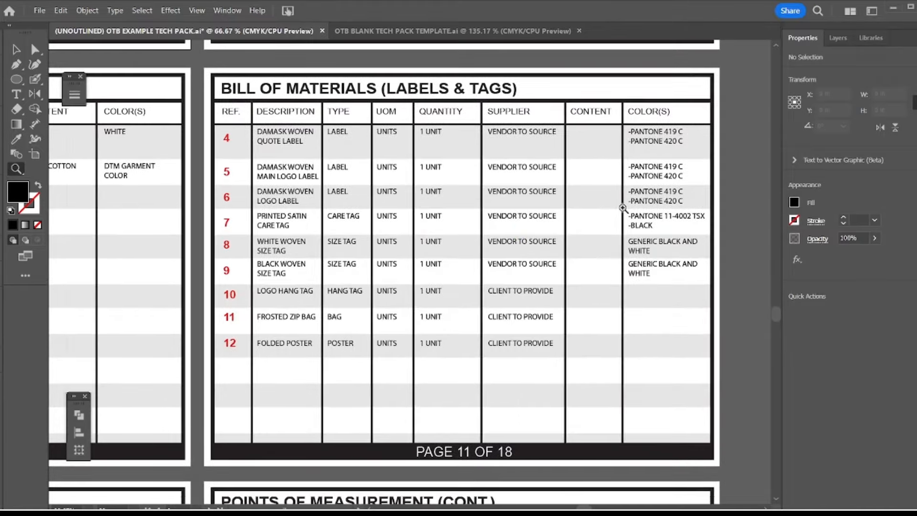
drag(630, 202, 606, 210)
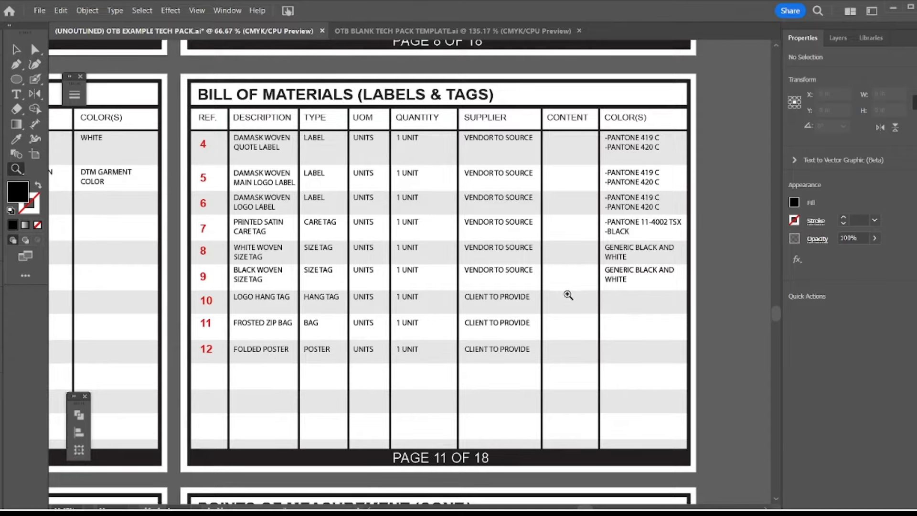
Examine page 11's logo hang tag, frosted zip bag and folded poster rows, including their supplier, content and color cells
key(v)
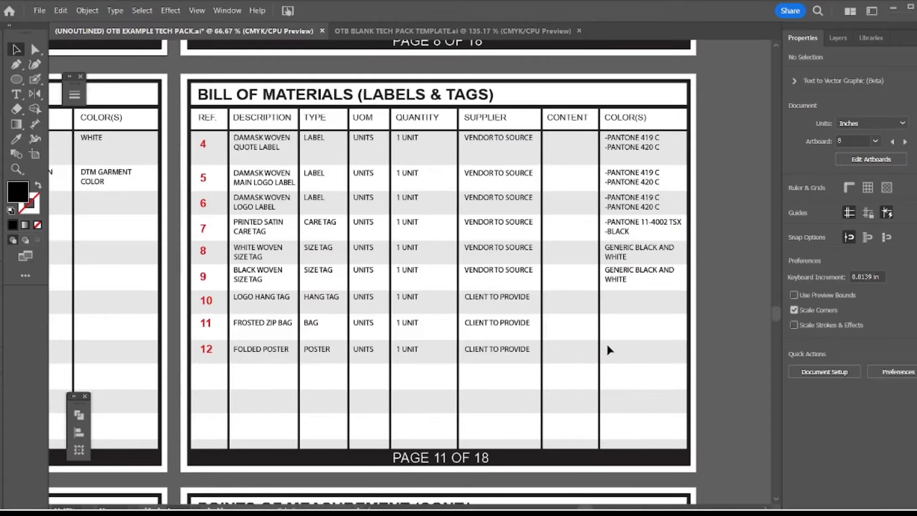
drag(607, 344, 612, 359)
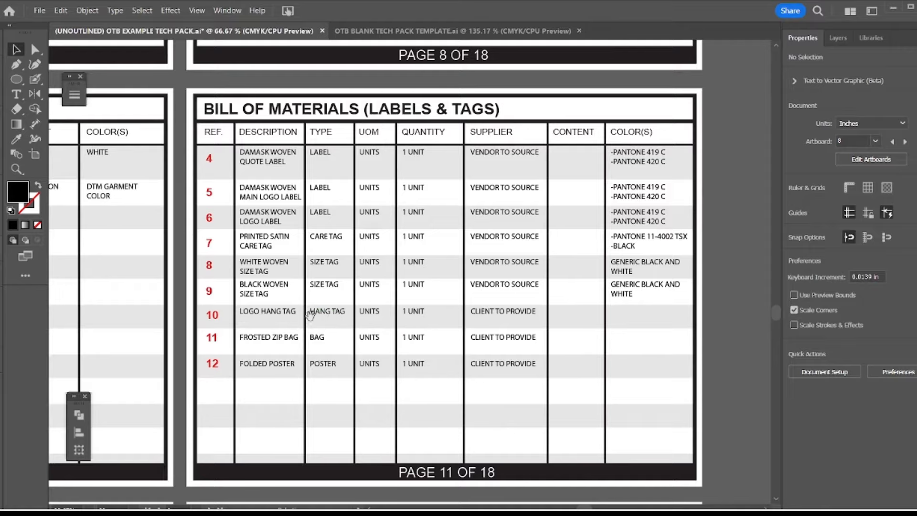
drag(318, 313, 354, 297)
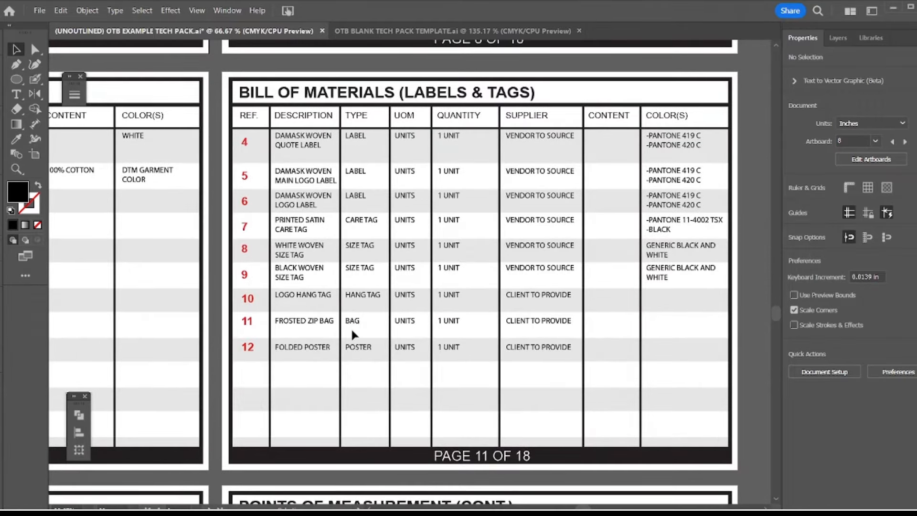
drag(361, 343, 394, 322)
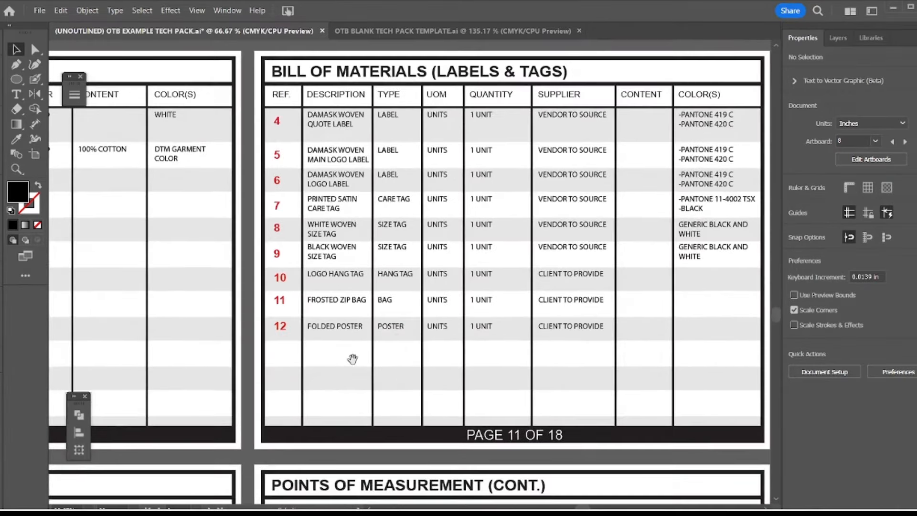
drag(351, 360, 374, 353)
drag(438, 355, 377, 357)
drag(595, 305, 584, 302)
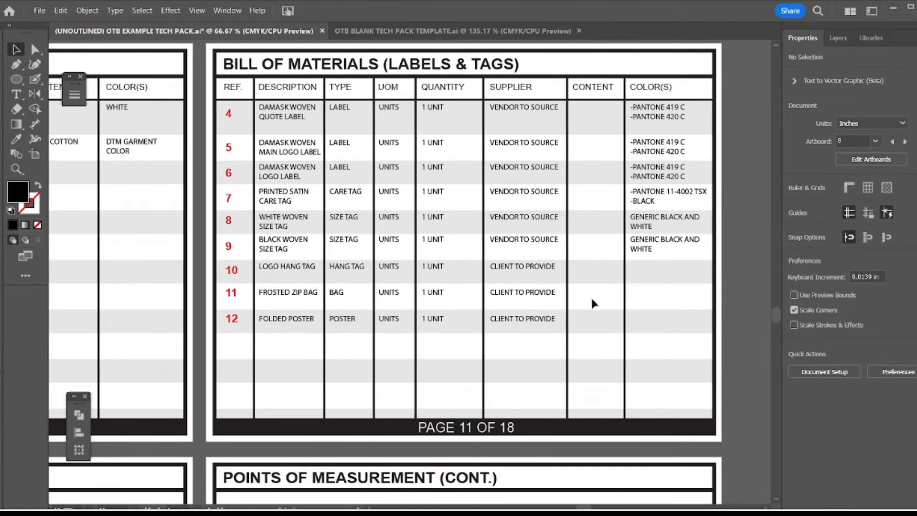
drag(631, 270, 608, 282)
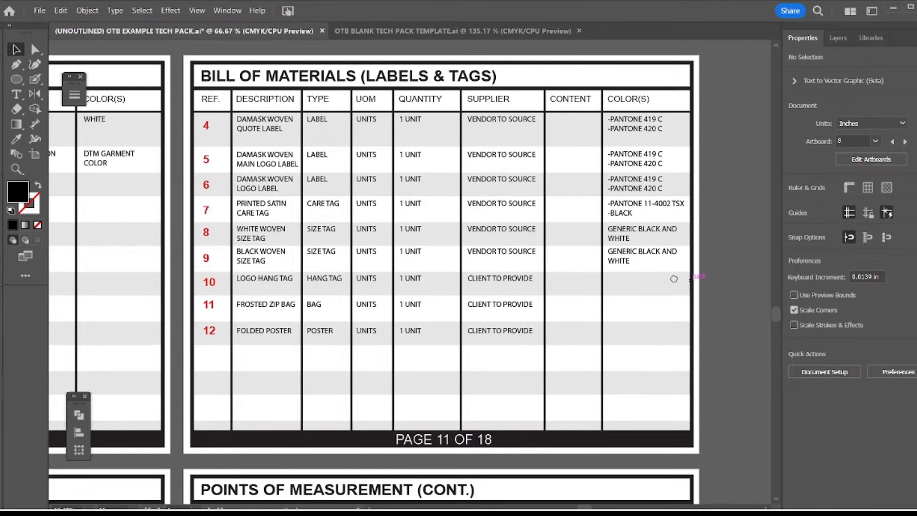
drag(673, 279, 655, 274)
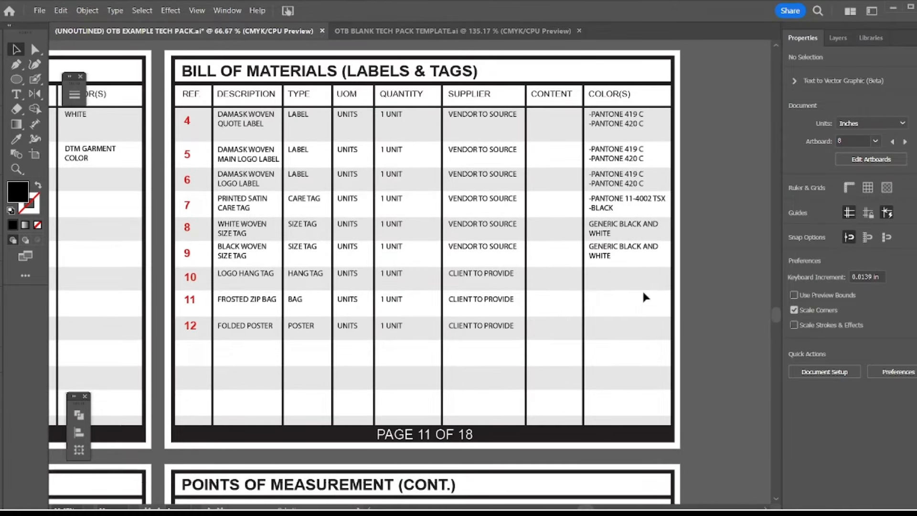
Examine the Materials Details grid on page 12, including its numbered reference images, starting with the body fabric
drag(401, 378, 441, 365)
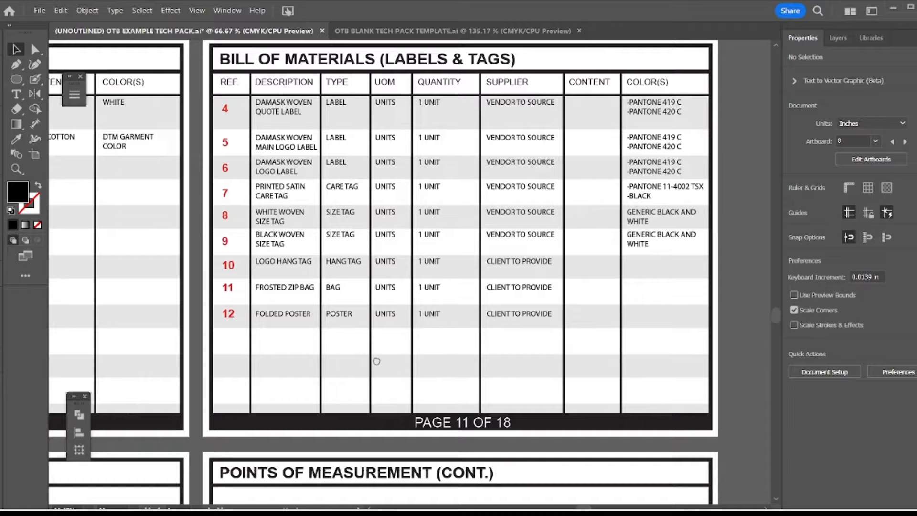
drag(376, 362, 508, 338)
drag(313, 352, 593, 305)
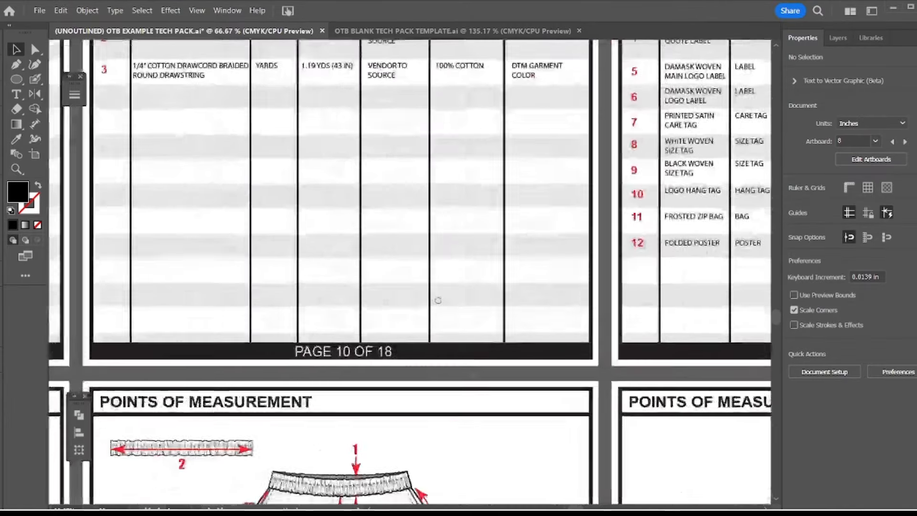
drag(438, 301, 583, 235)
drag(367, 280, 575, 216)
drag(438, 307, 404, 197)
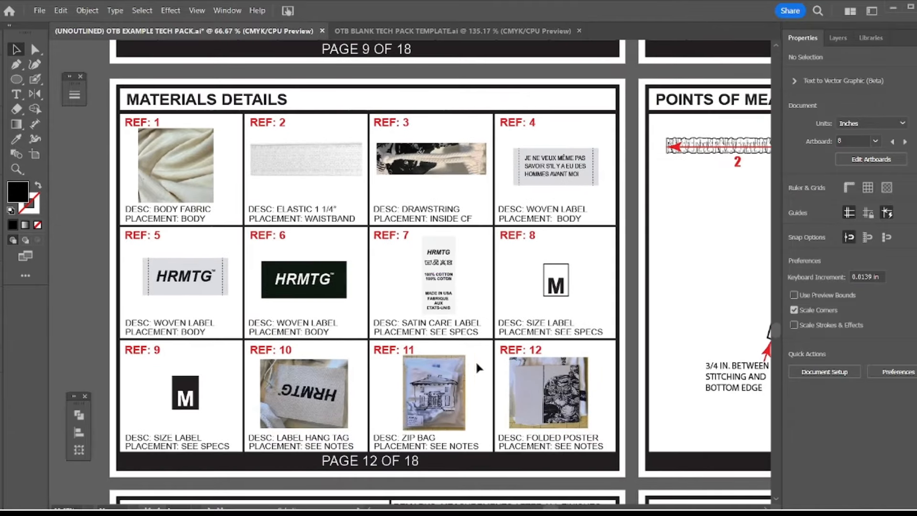
drag(478, 277, 491, 271)
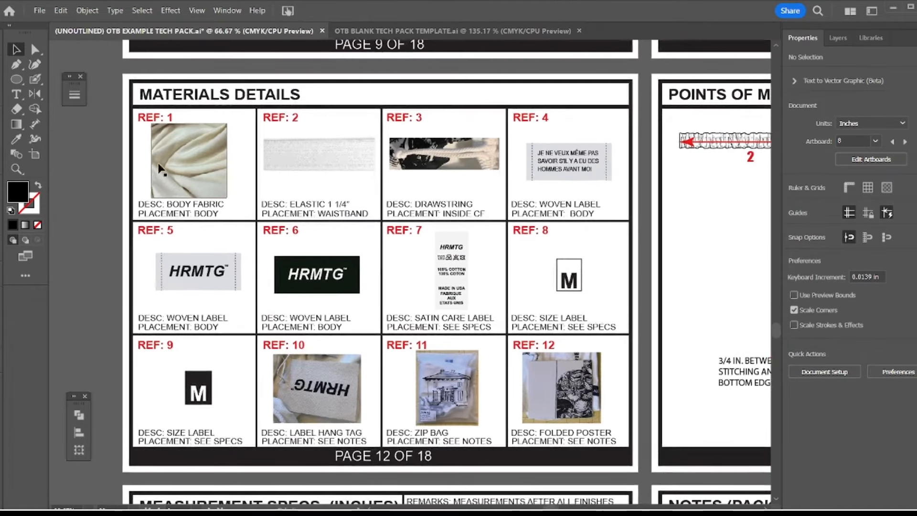
key(z)
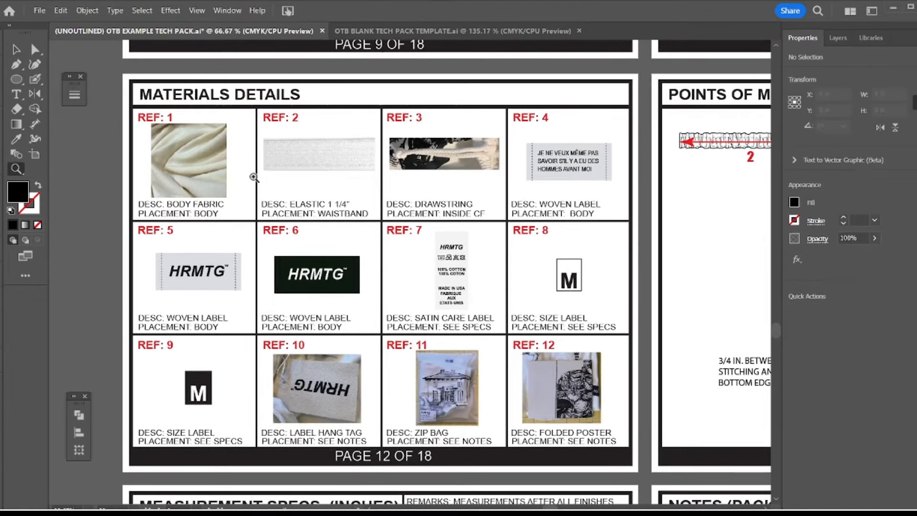
click(17, 50)
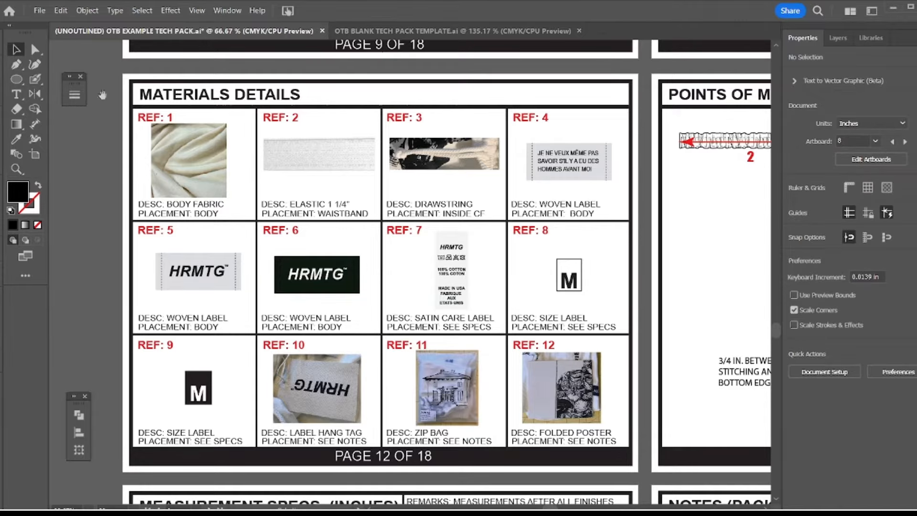
drag(100, 93, 106, 87)
Compare the bill of materials reference numbers on pages 9 to 11 with the numbered images in the Materials Details grid
mouse_move(571, 45)
mouse_down()
mouse_move(540, 239)
mouse_move(367, 358)
mouse_up()
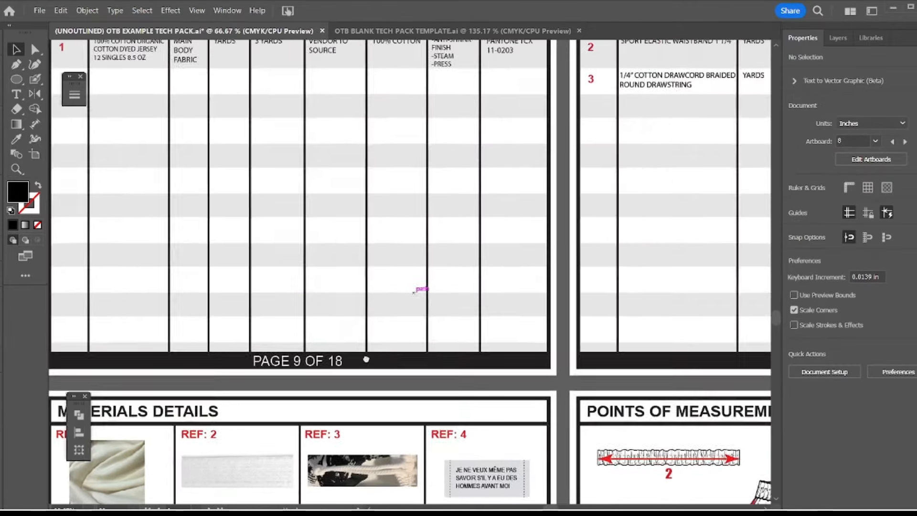
mouse_move(702, 210)
mouse_down()
mouse_move(436, 211)
mouse_move(245, 230)
mouse_up()
drag(457, 192, 239, 184)
mouse_move(419, 180)
mouse_down()
mouse_move(290, 204)
mouse_move(643, 188)
mouse_up()
drag(354, 228, 673, 184)
mouse_move(324, 379)
mouse_down()
mouse_move(465, 273)
mouse_move(557, 127)
mouse_move(536, 90)
mouse_up()
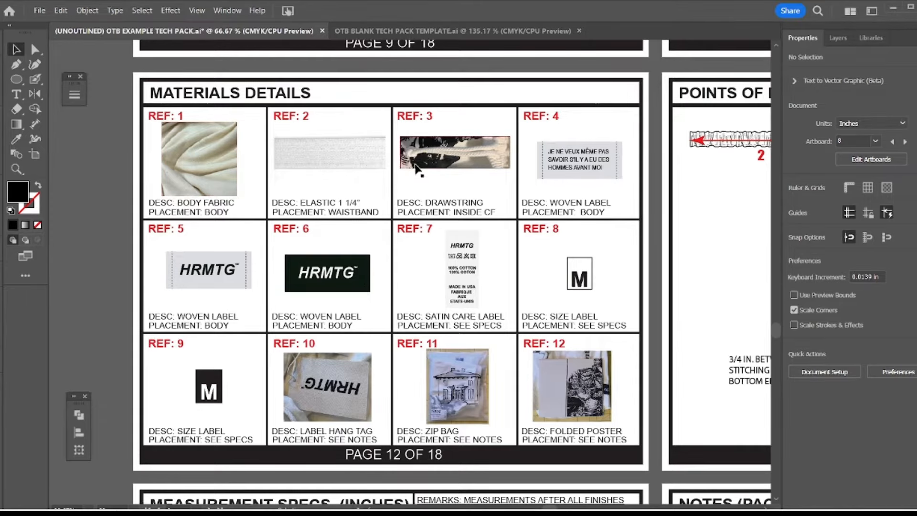
Inspect the woven label, satin care label, size labels, hang tag, zip bag and folded poster artwork on page 12
click(337, 274)
click(462, 276)
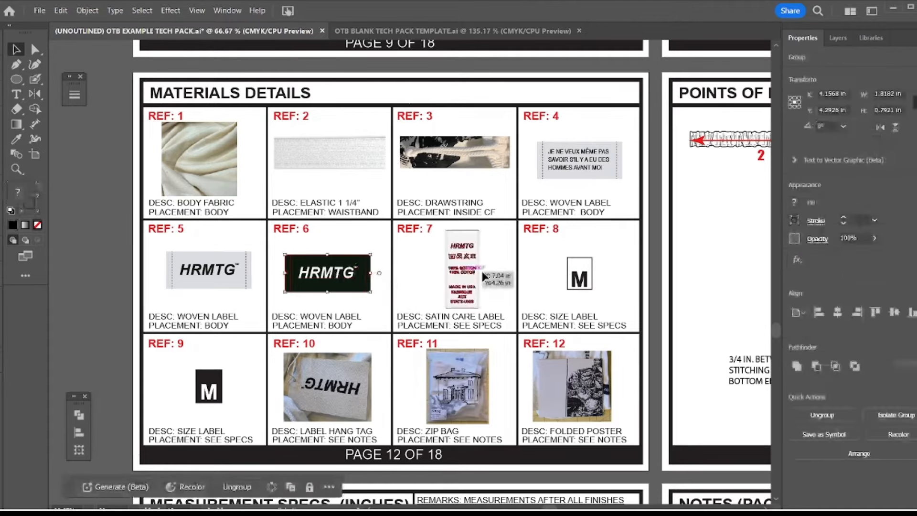
click(504, 272)
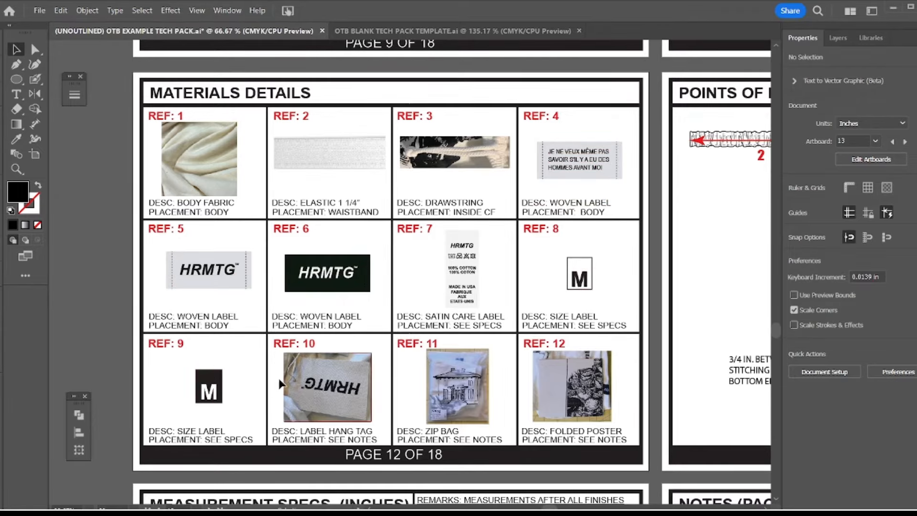
click(564, 385)
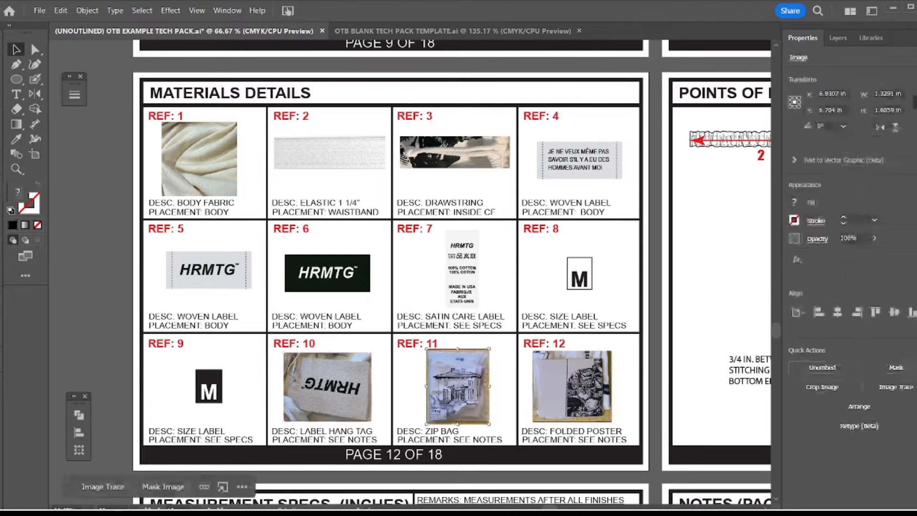
click(208, 386)
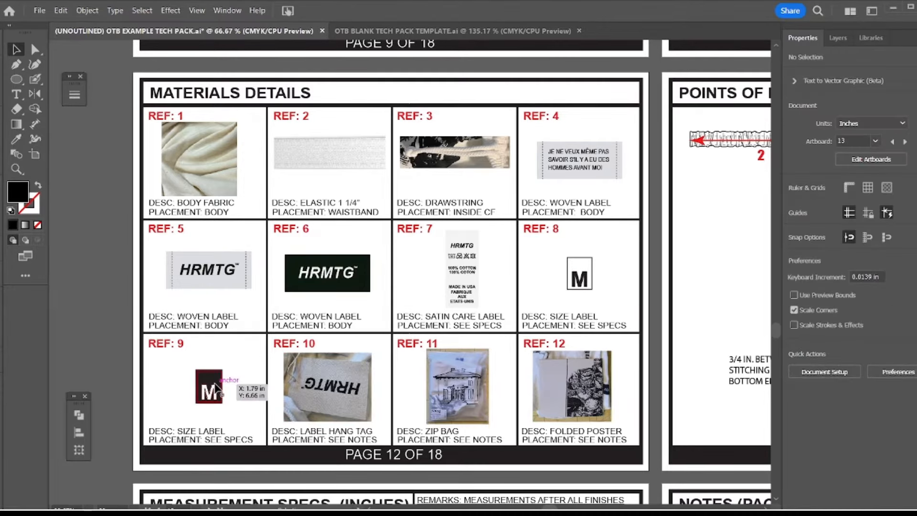
click(620, 287)
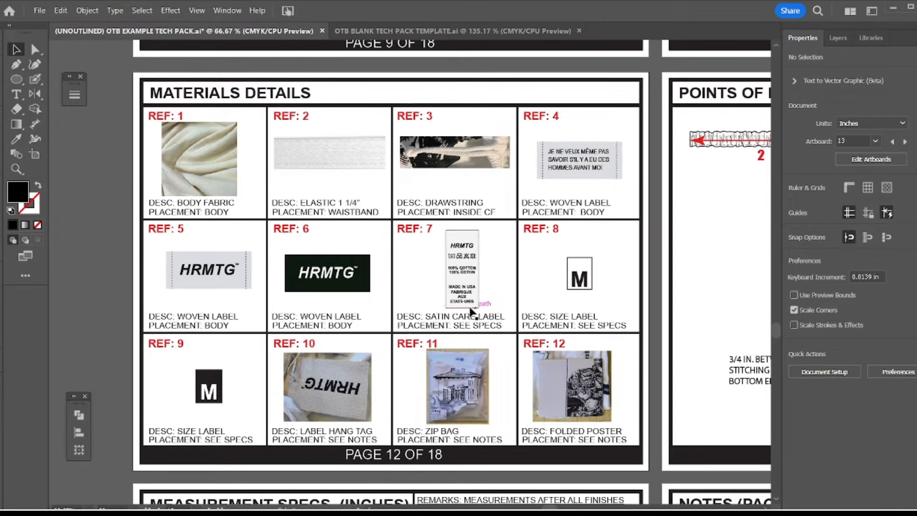
Review the whole Materials Details page at 50% zoom, including the description and placement captions under each image
key(z)
alt+click(439, 310)
drag(442, 260, 419, 296)
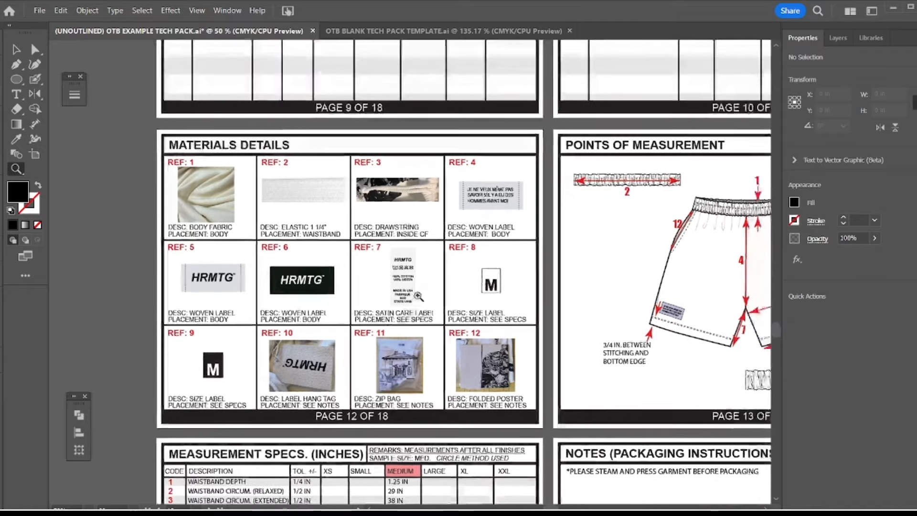
key(v)
drag(516, 264, 504, 273)
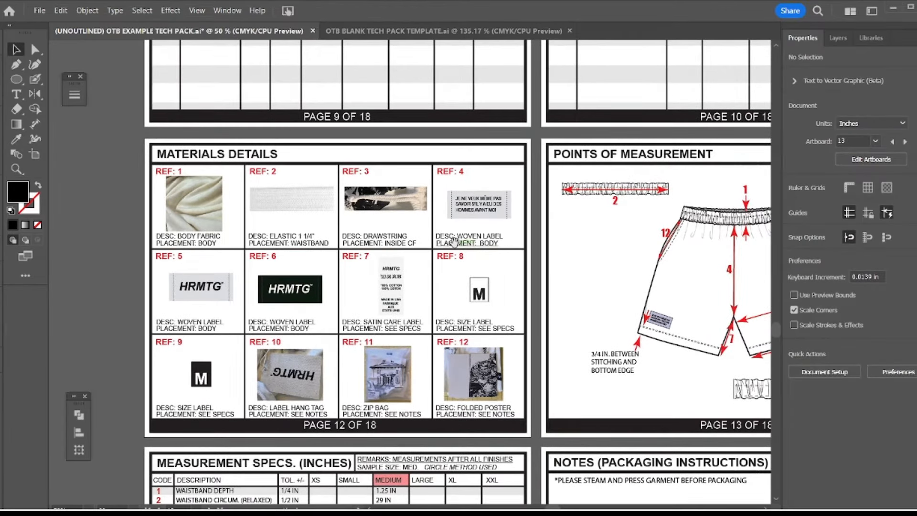
drag(454, 245, 457, 226)
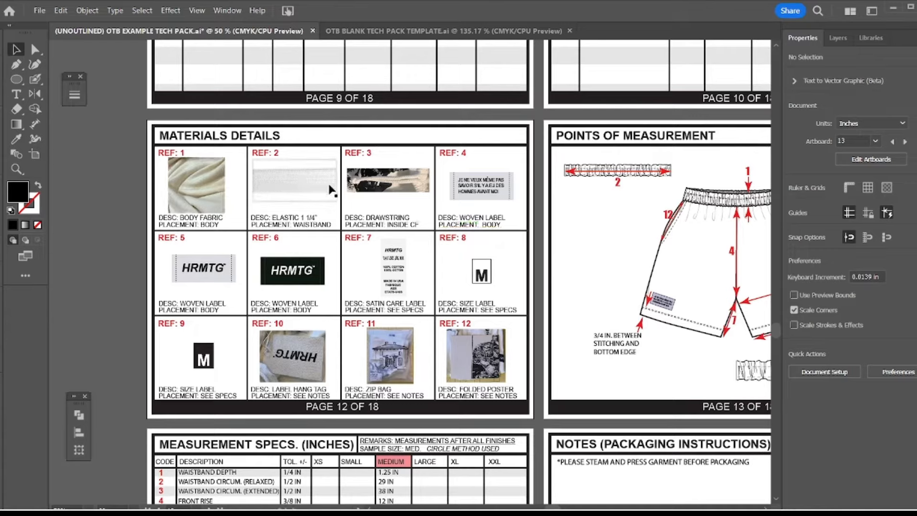